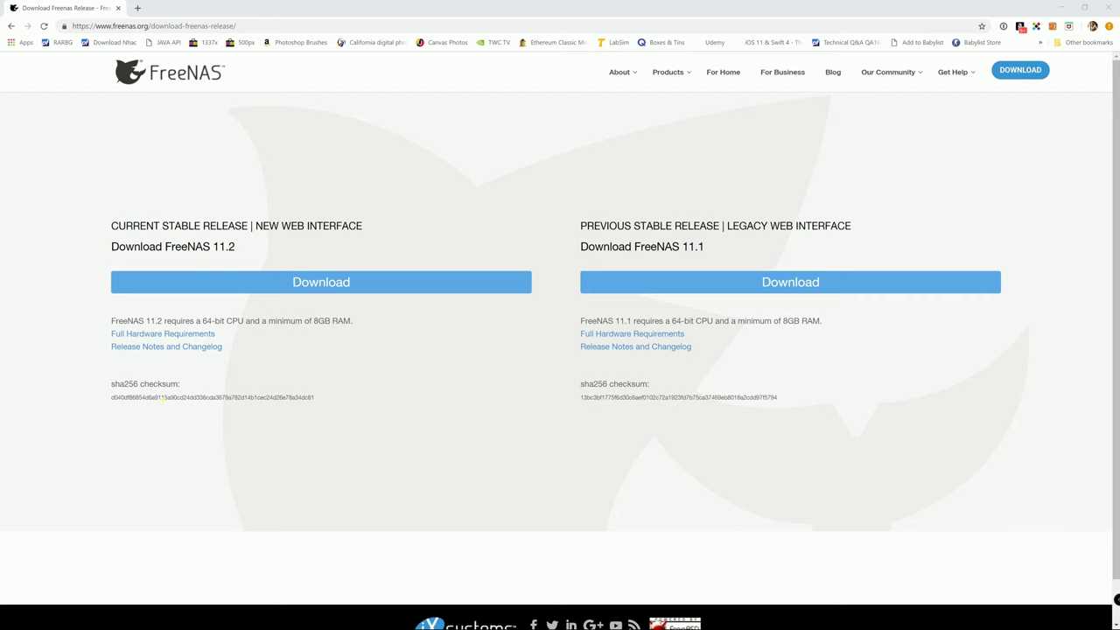
Scroll the FreeNAS 11.2/11.1 download page to the footer, then close Chrome.
scroll(145, 380, down, 1)
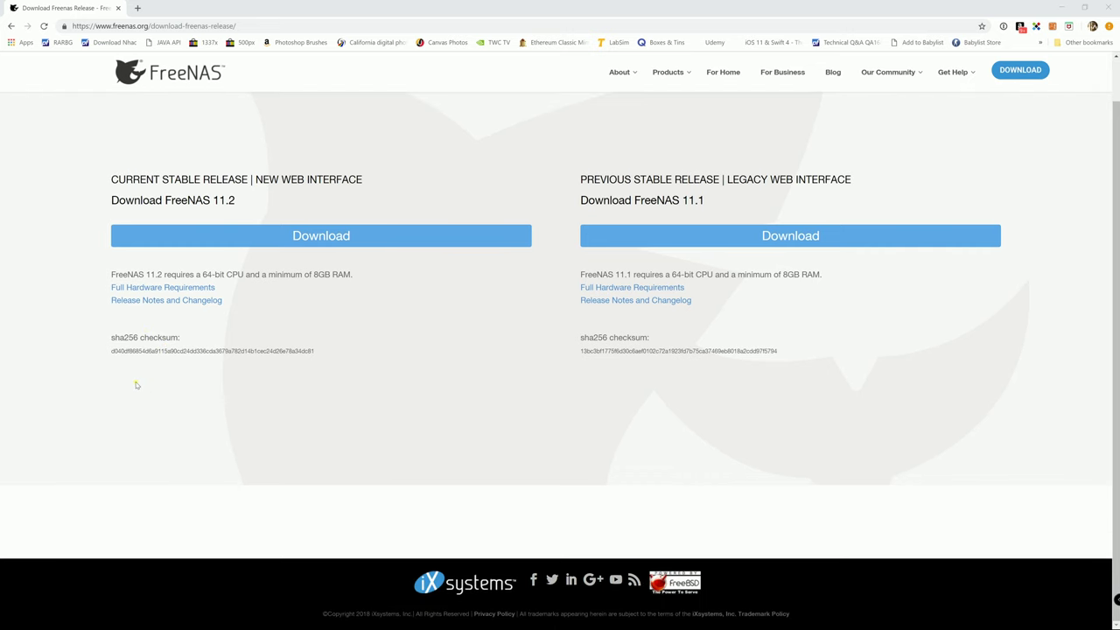
click(1108, 8)
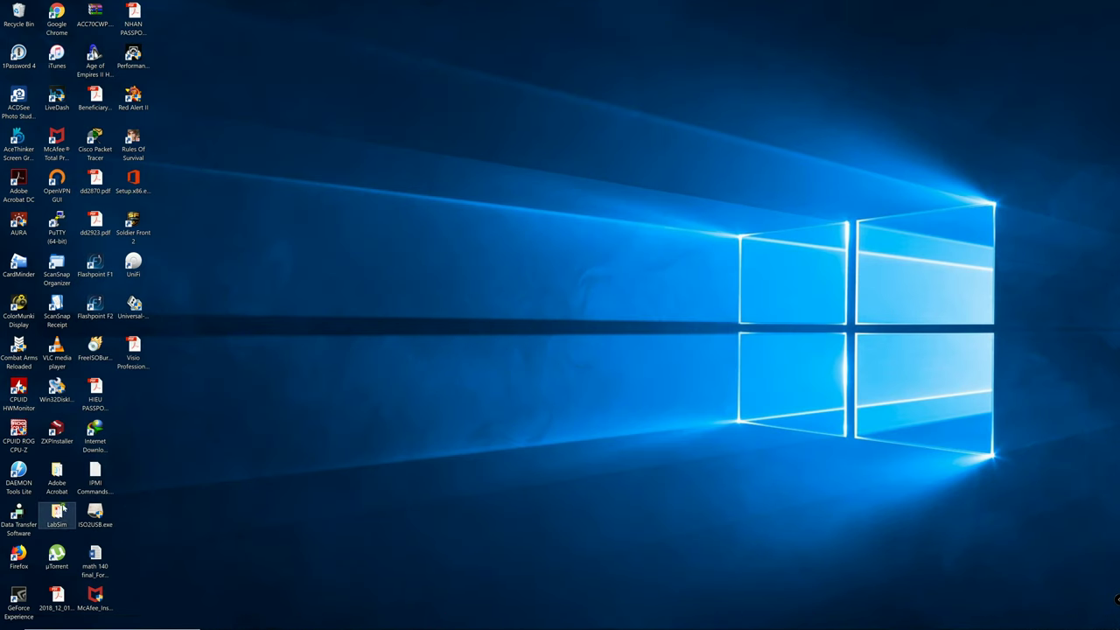
Open File Explorer and show the Downloads folder.
click(213, 625)
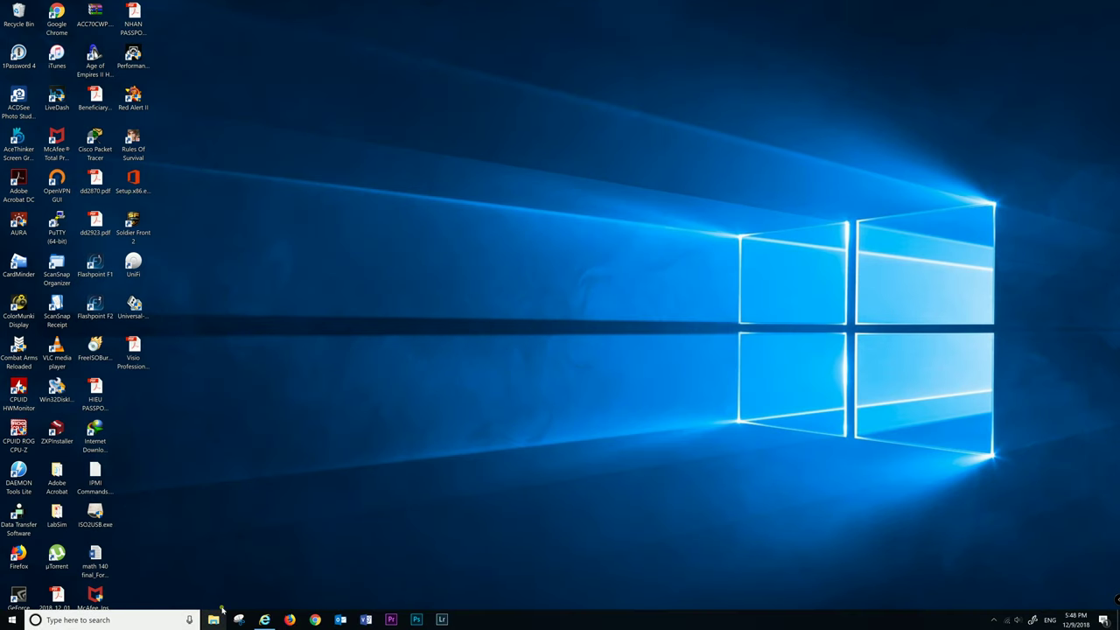
scroll(350, 359, down, 2)
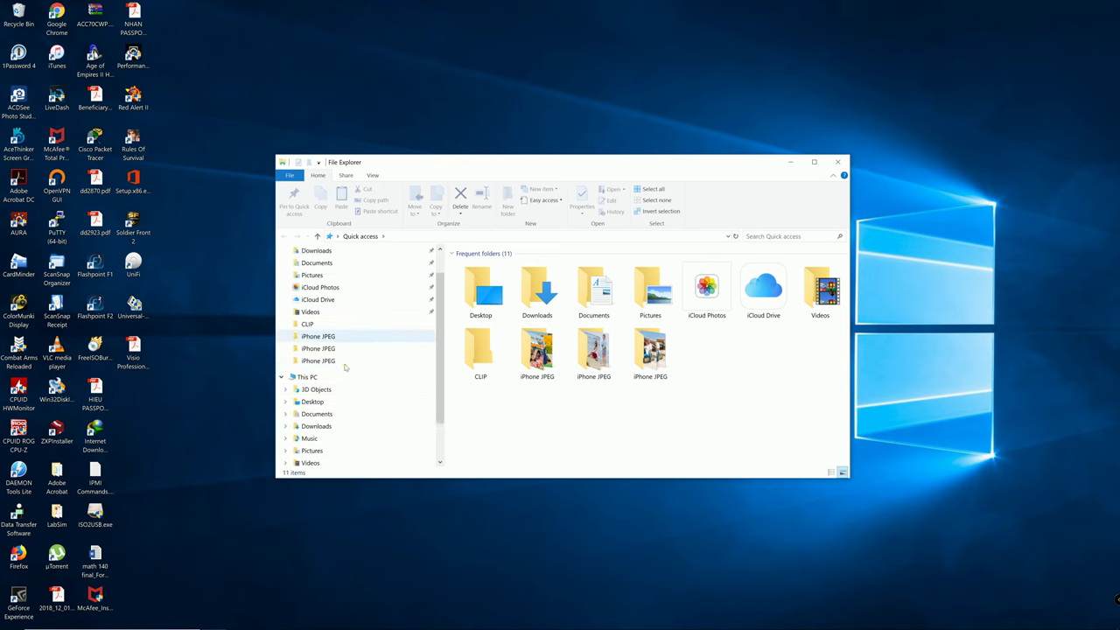
scroll(333, 394, up, 2)
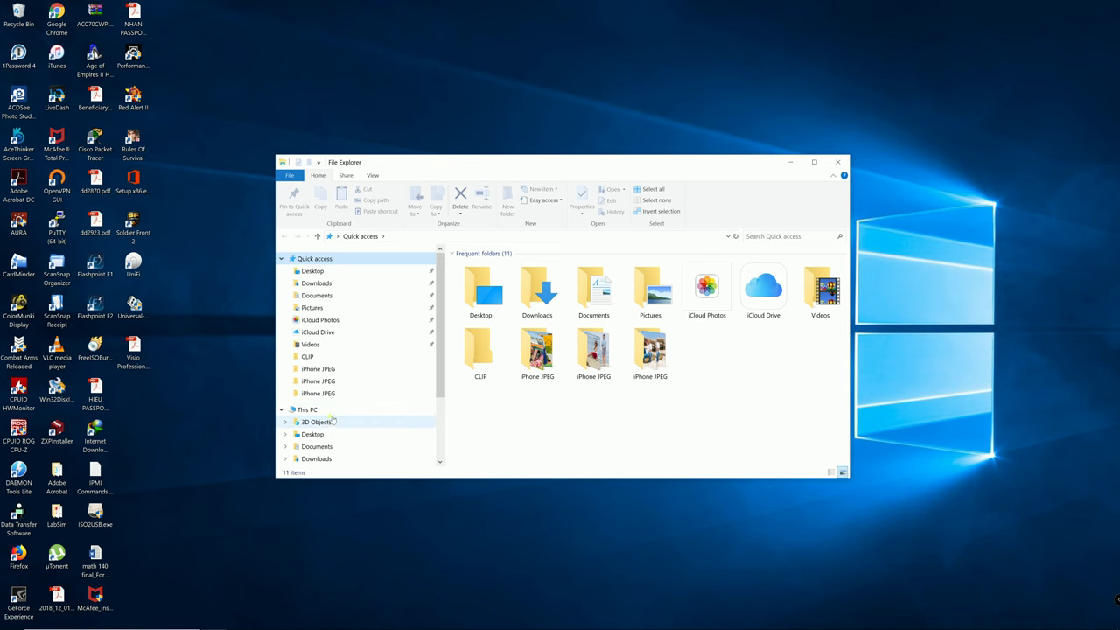
scroll(331, 426, down, 1)
click(317, 426)
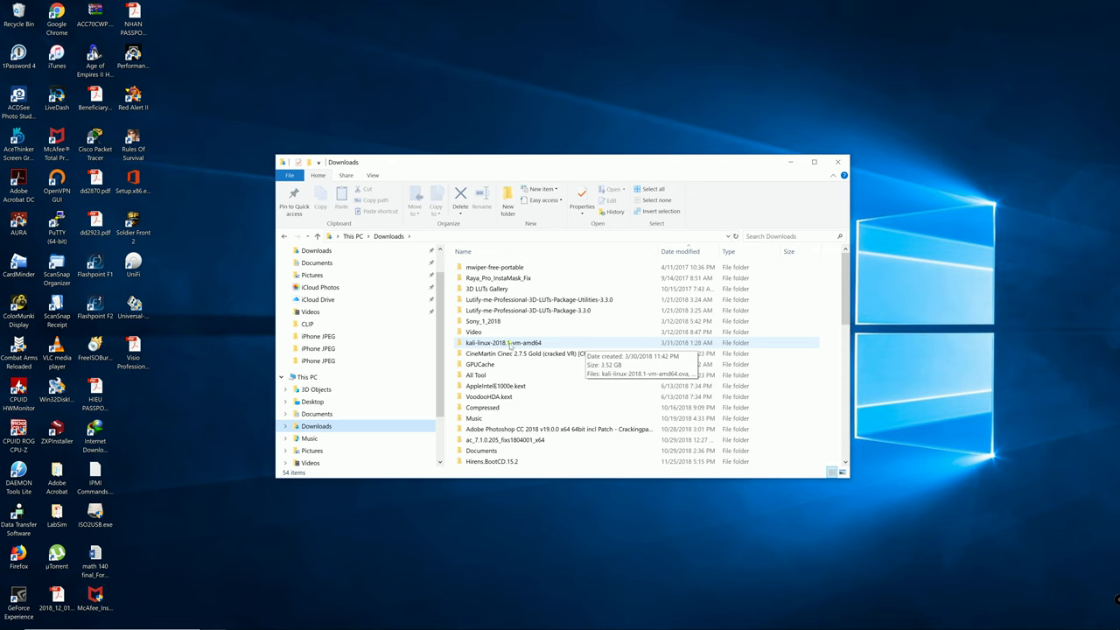
Open the ISO folder, select FreeNAS-11.2-RELEASE.iso, and return to the iDRAC page in Internet Explorer.
scroll(508, 348, down, 3)
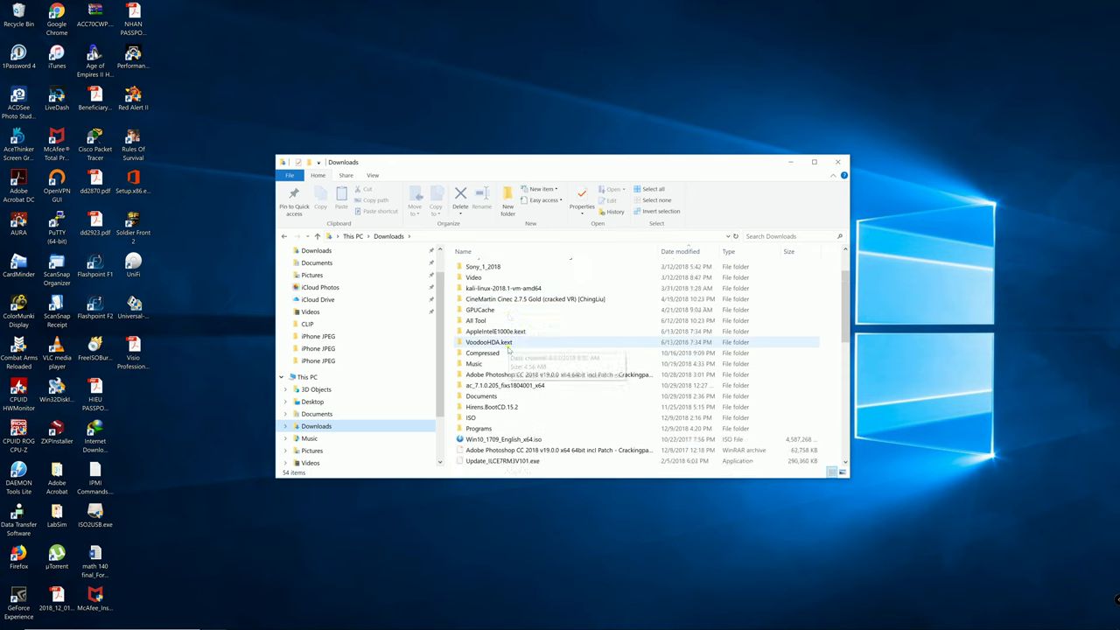
scroll(508, 347, up, 3)
scroll(505, 347, down, 1)
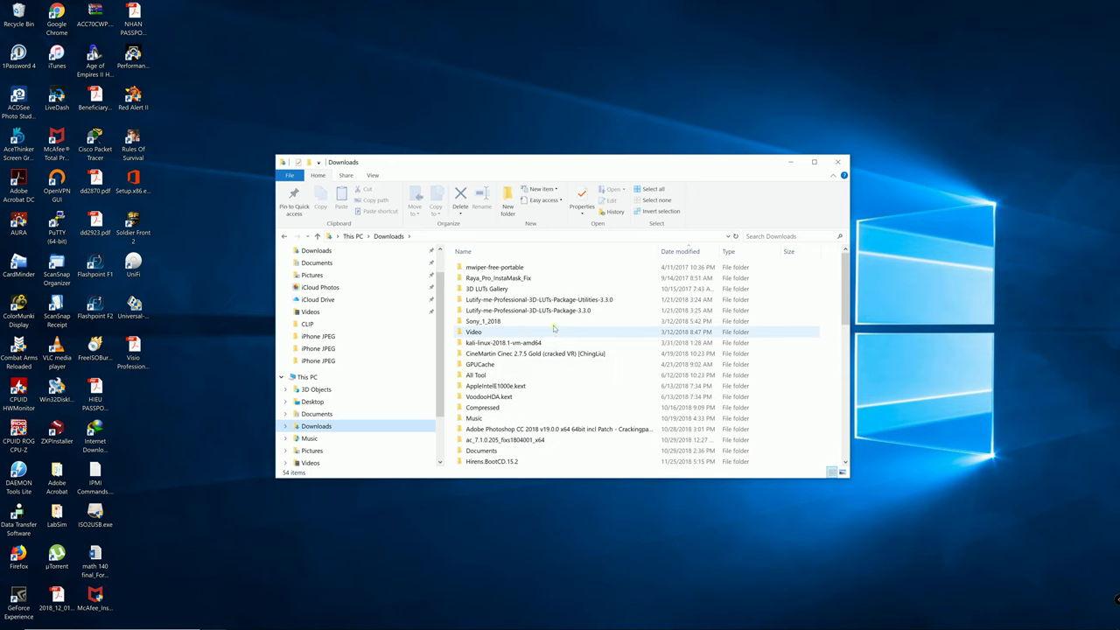
scroll(503, 347, down, 2)
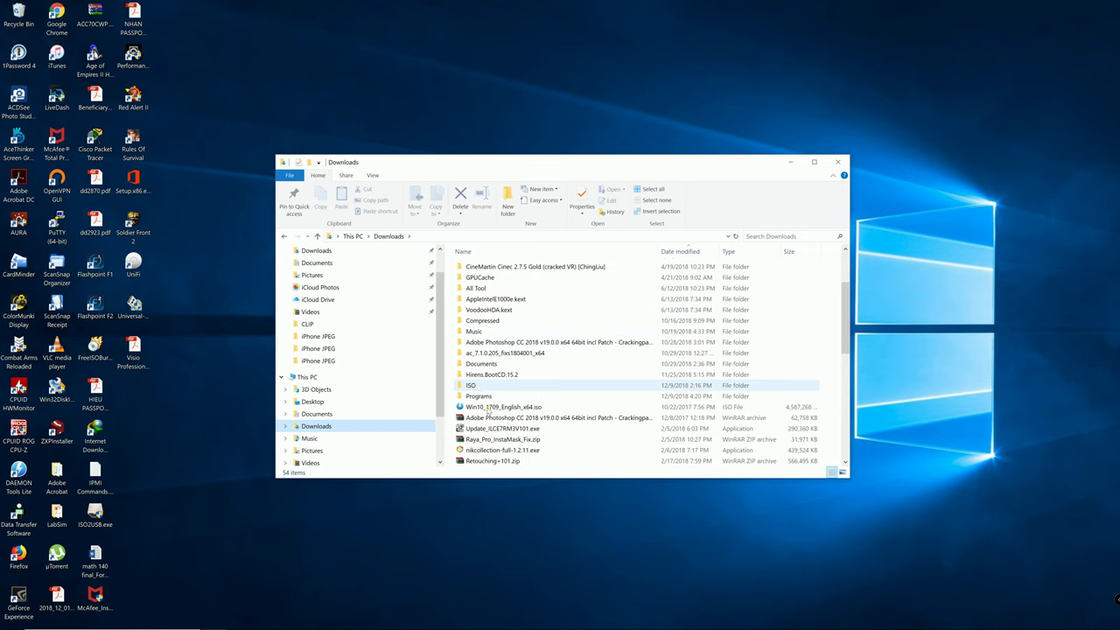
double_click(486, 385)
drag(519, 155, 495, 70)
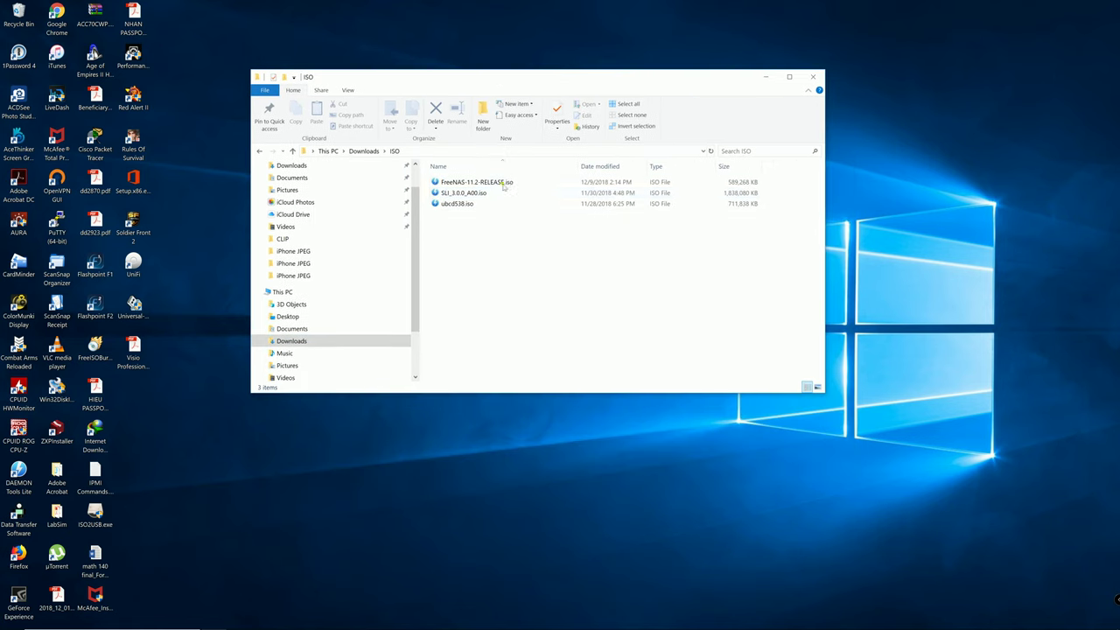
click(483, 194)
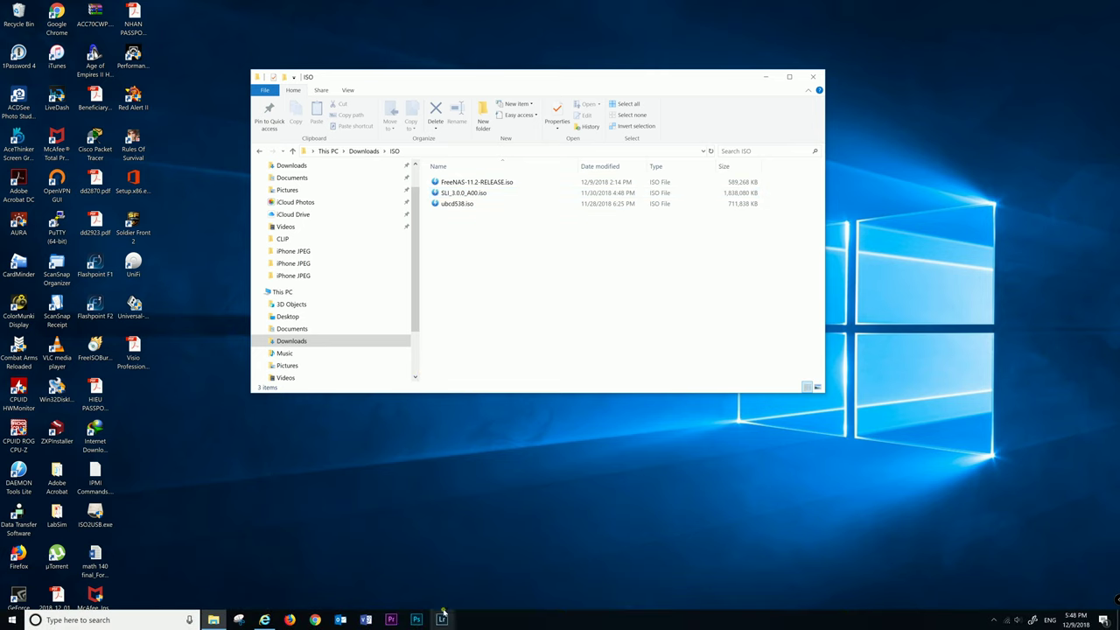
click(265, 620)
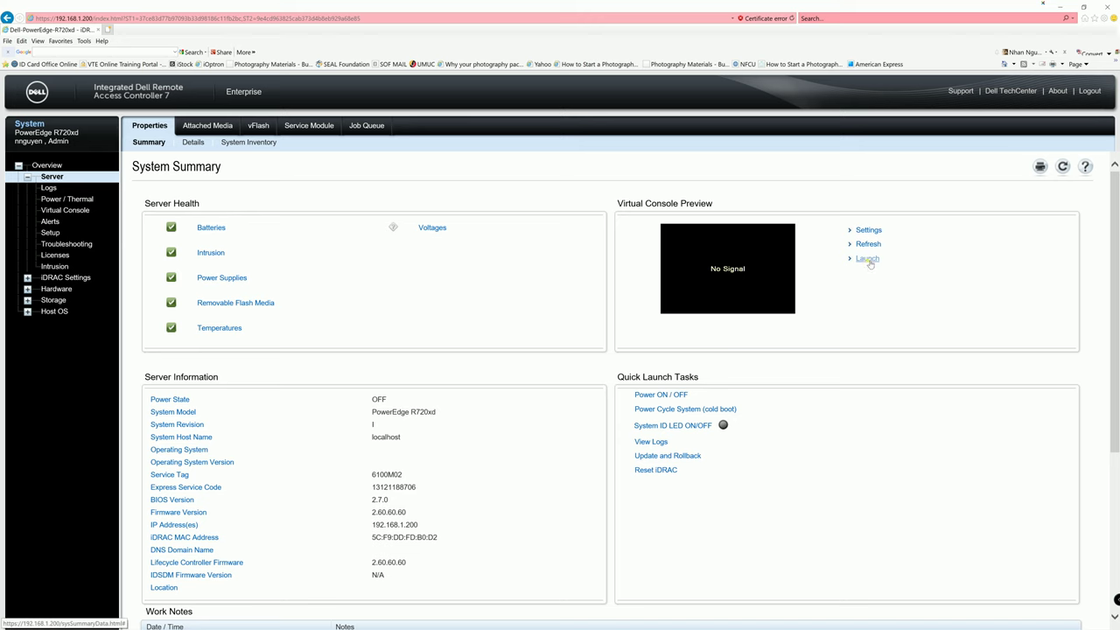
Launch the iDRAC virtual console and accept both security warnings so it runs.
click(867, 259)
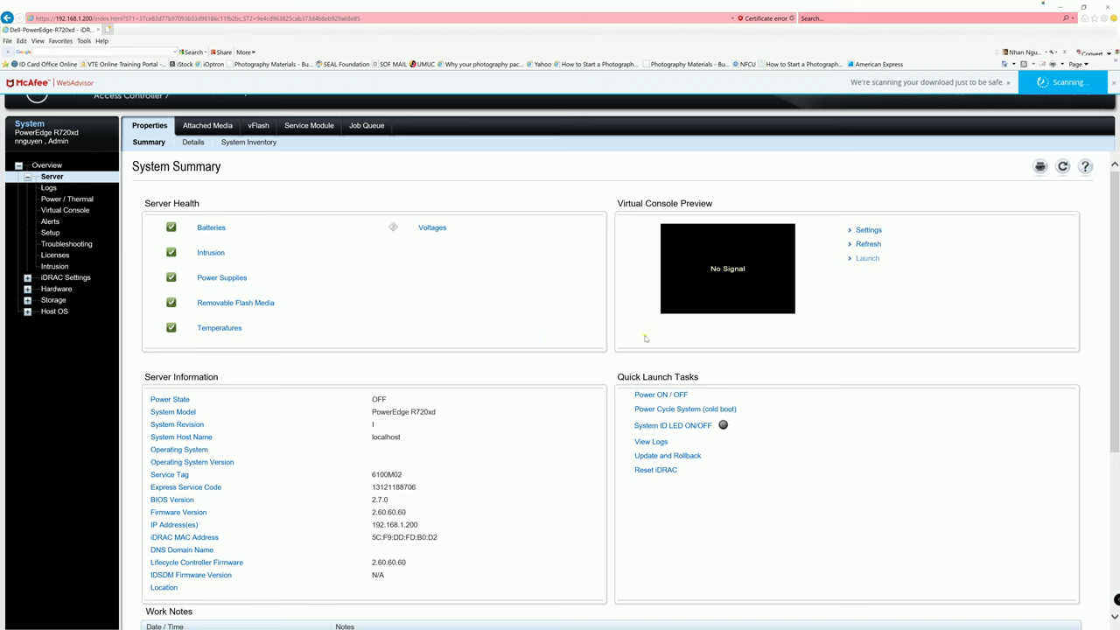
click(601, 336)
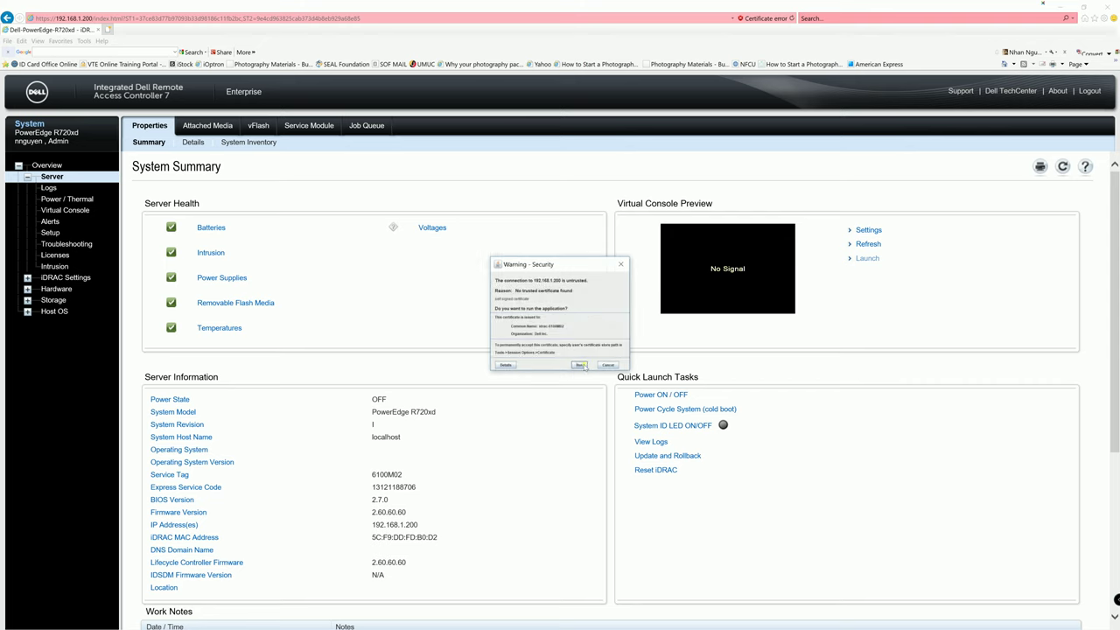
click(579, 364)
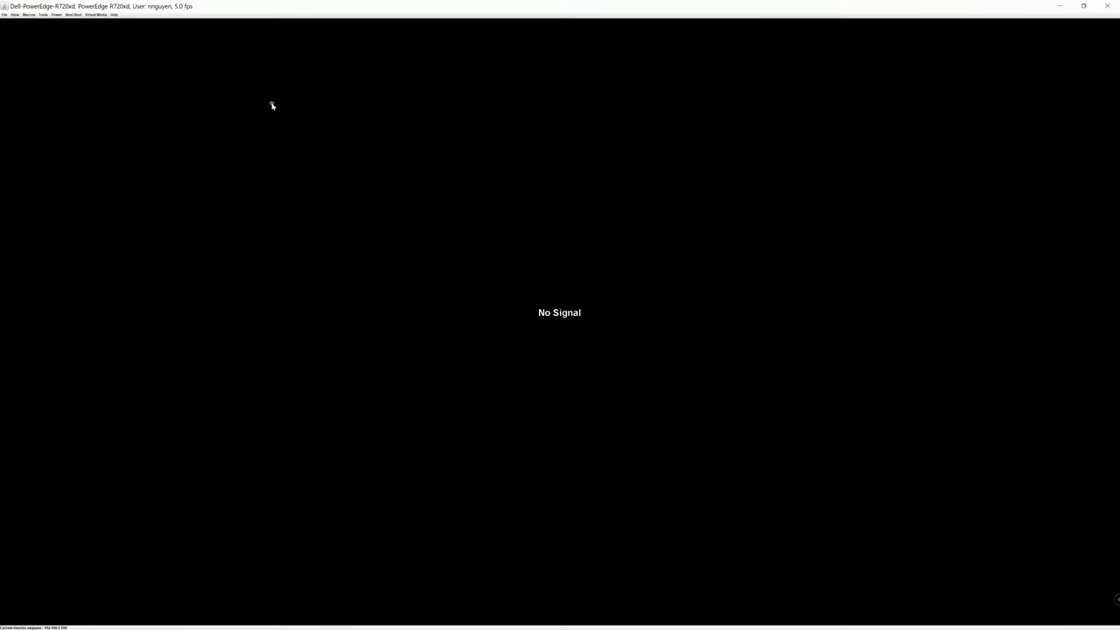
Start mapping a virtual CD/DVD from the Virtual Media menu and browse for an image.
click(54, 15)
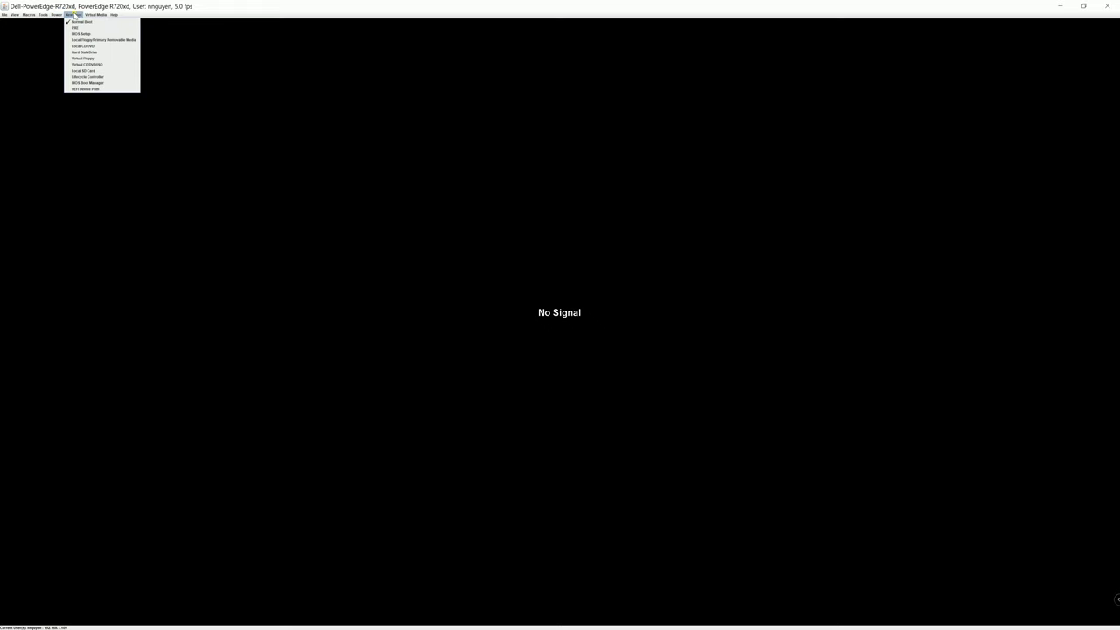
click(92, 15)
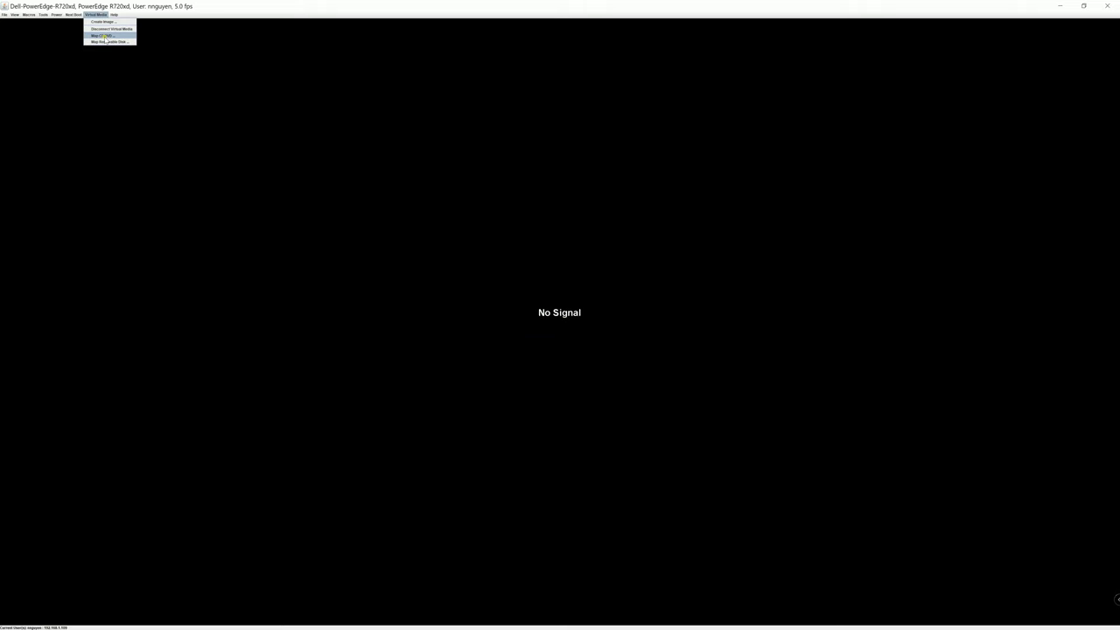
click(104, 36)
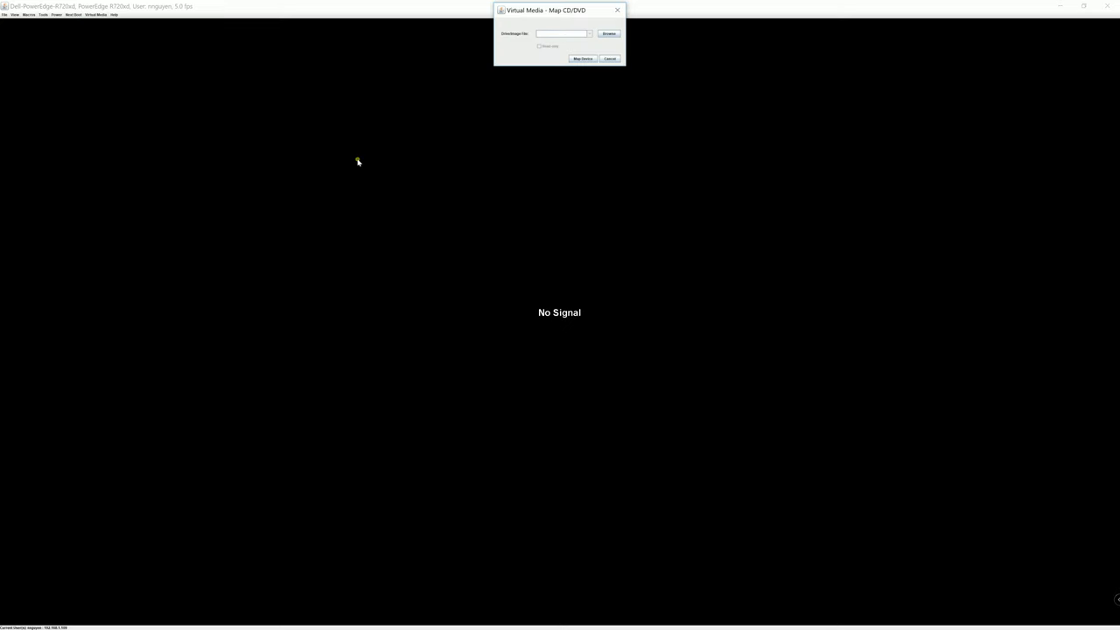
click(608, 33)
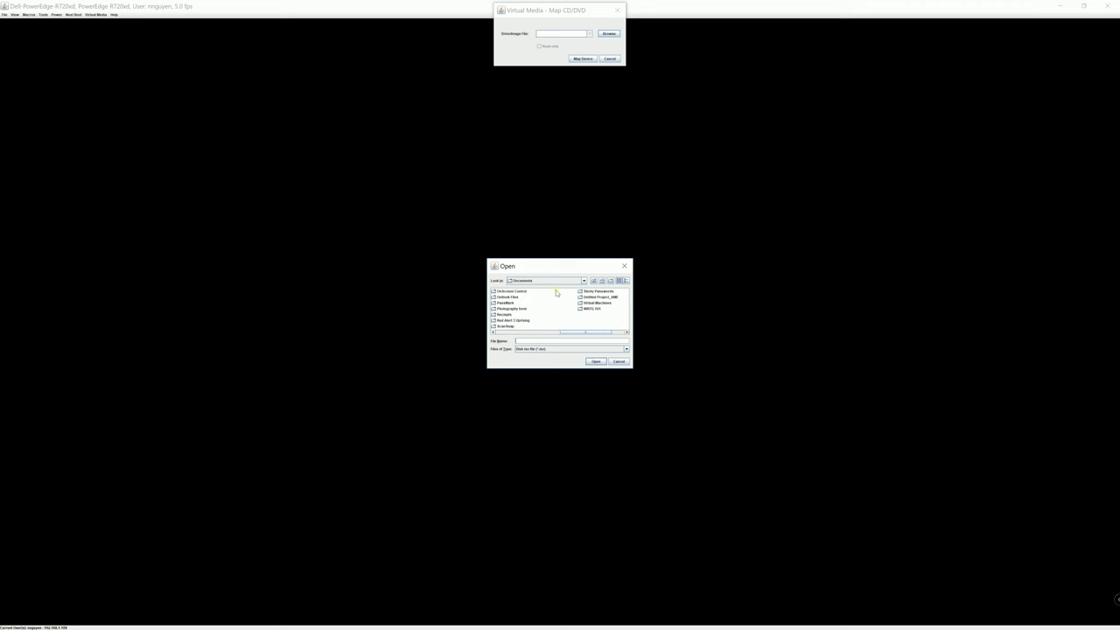
Choose FreeNAS-11.2-RELEASE.iso from Downloads\ISO and map it as the virtual CD/DVD.
click(584, 280)
scroll(553, 309, down, 1)
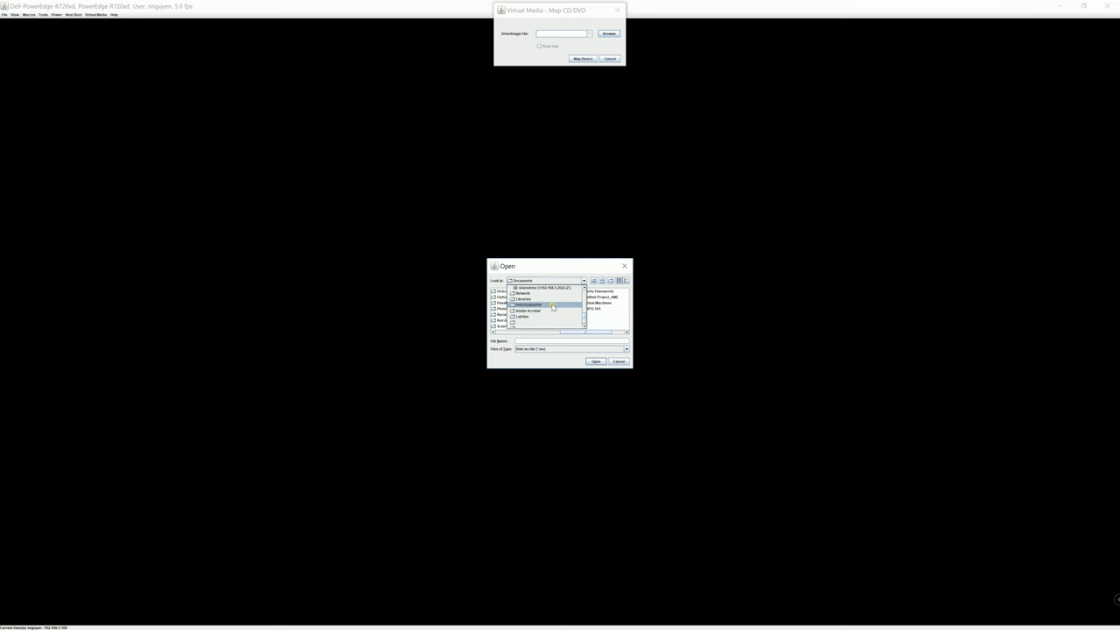
scroll(541, 306, up, 3)
click(532, 291)
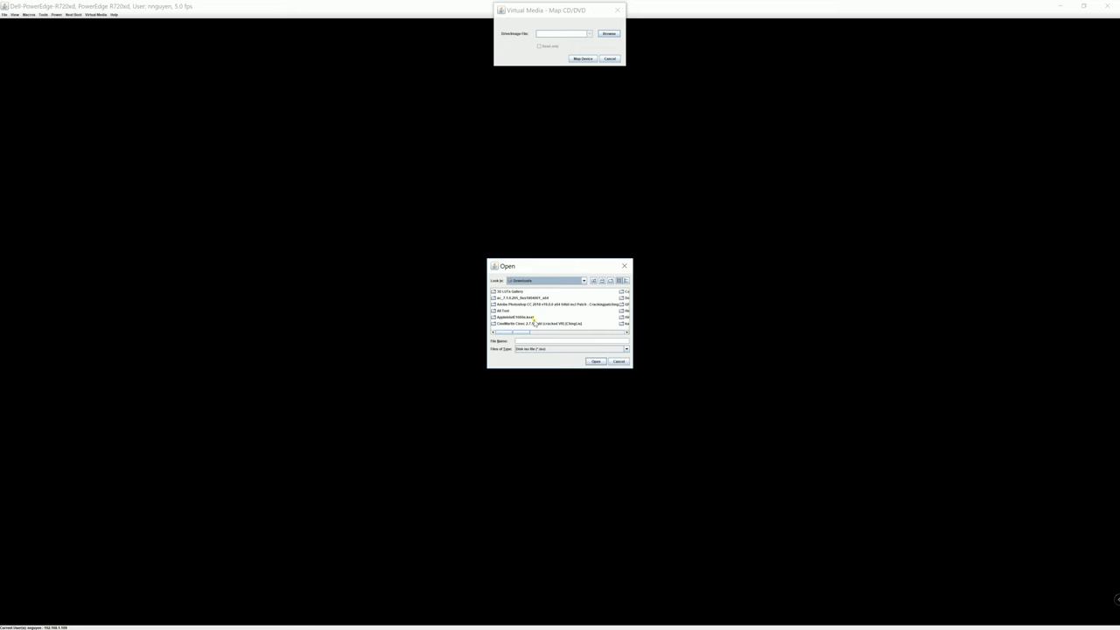
click(626, 333)
click(495, 317)
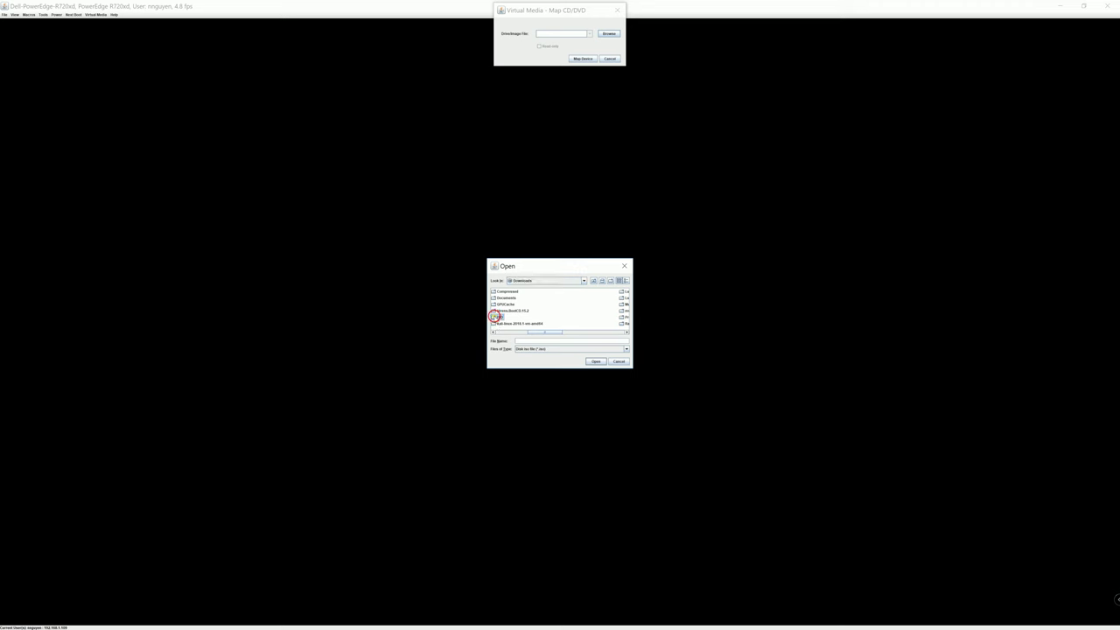
double_click(496, 317)
click(517, 292)
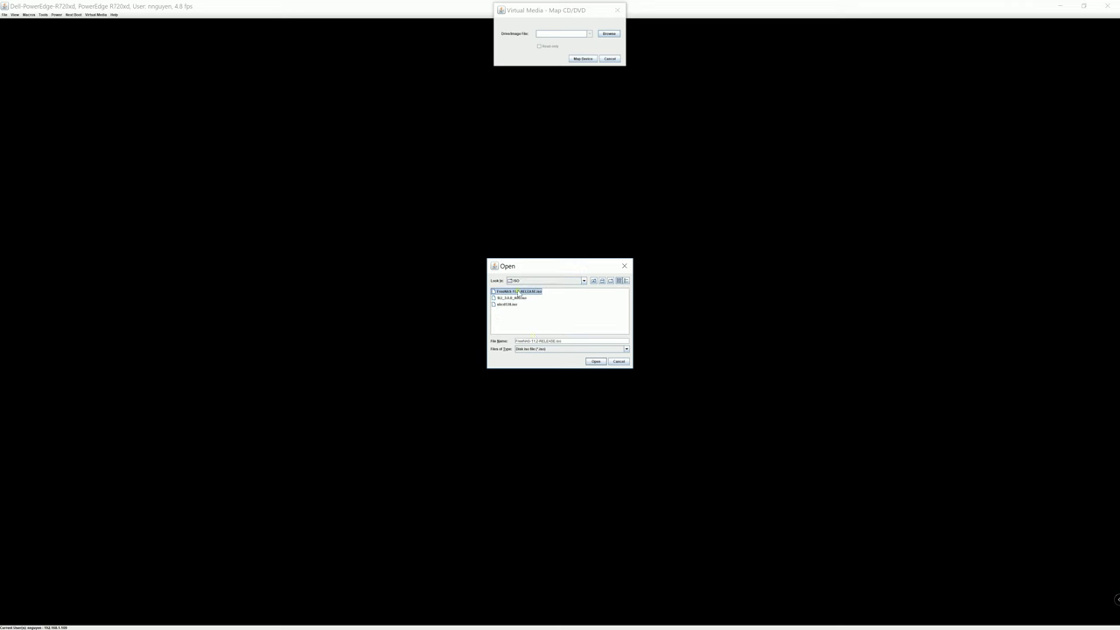
click(597, 362)
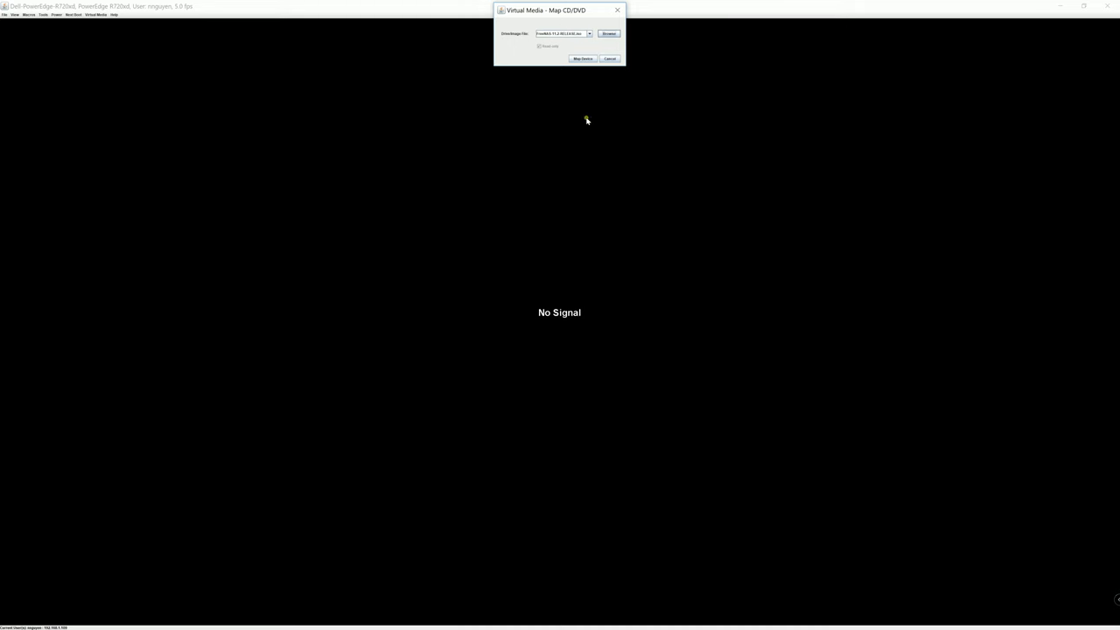
click(582, 59)
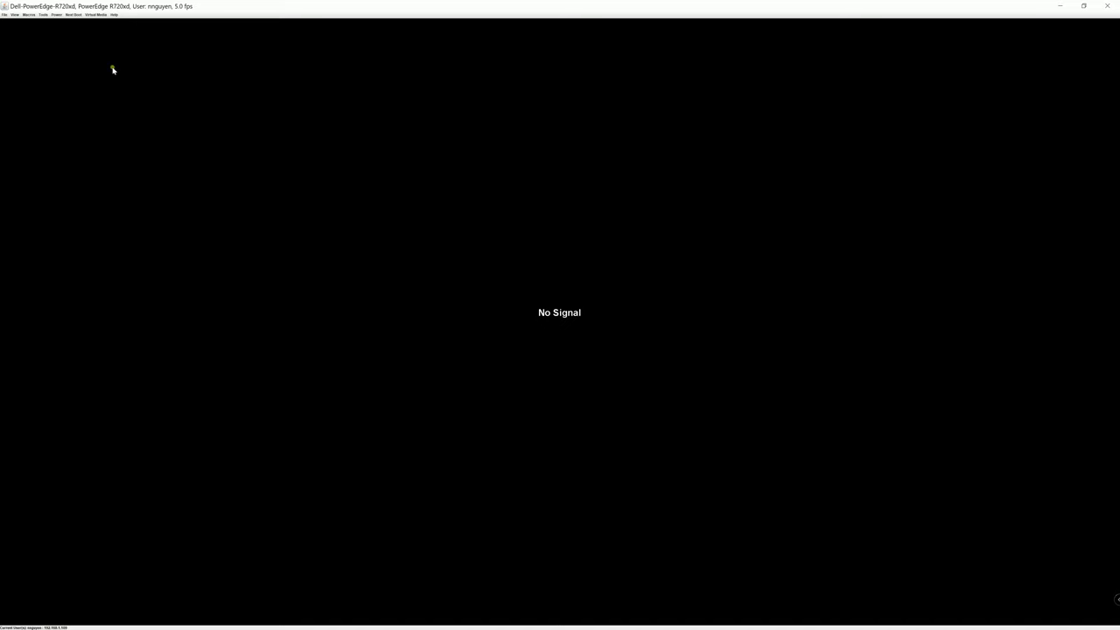
Check the Virtual Media menu to confirm FreeNAS-11.2-RELEASE.iso is mapped.
click(89, 15)
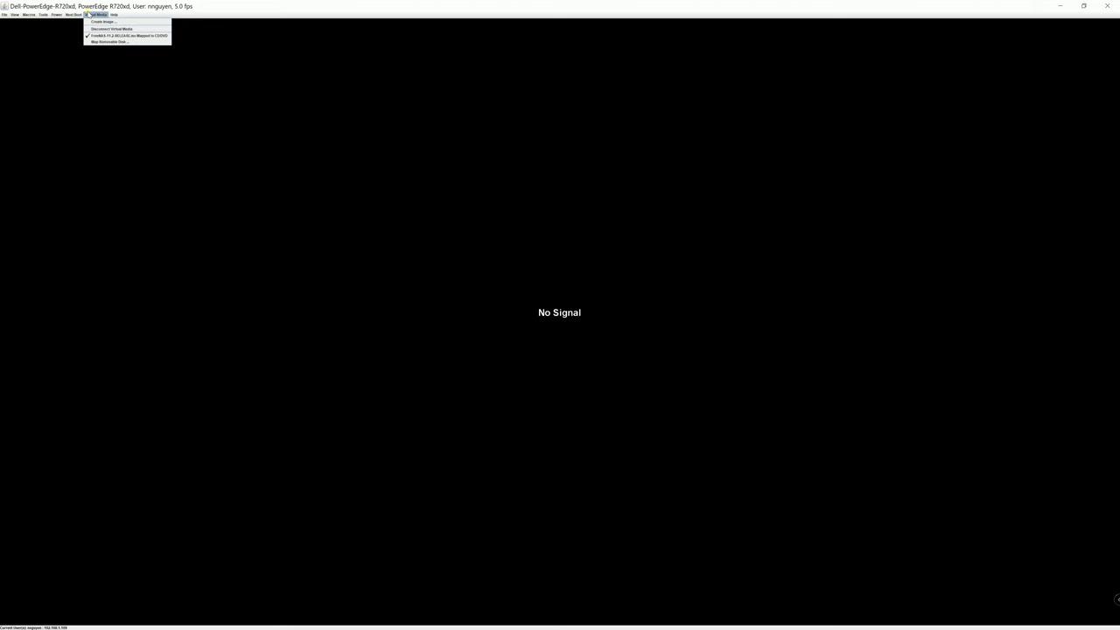
mouse_move(70, 17)
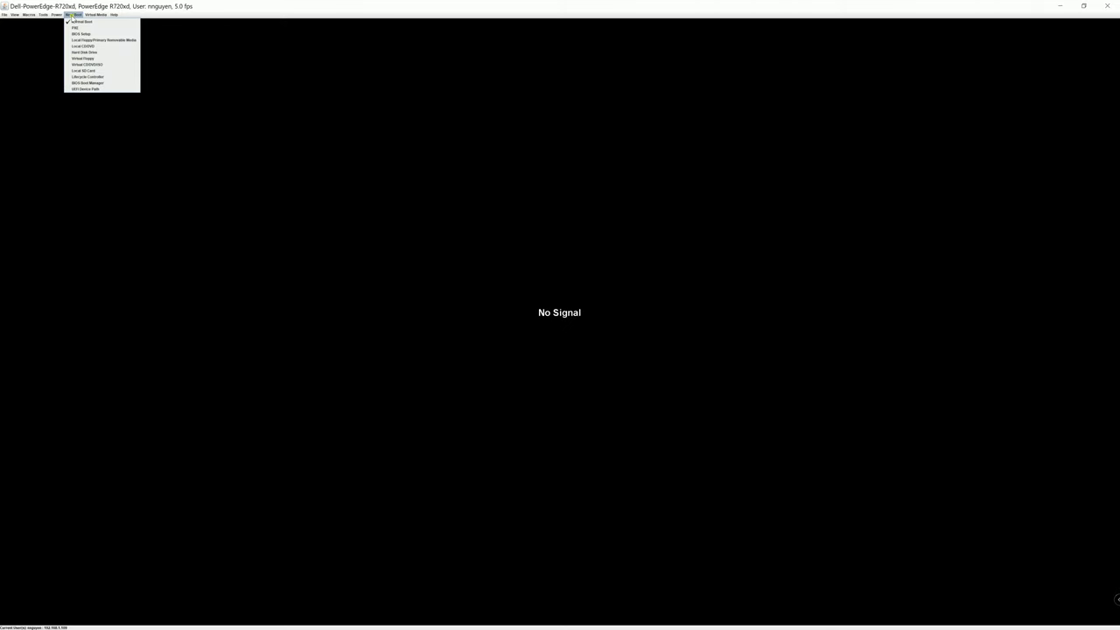
Set and confirm Virtual CD/DVD/ISO as the next boot device, then bring up Power options.
click(98, 65)
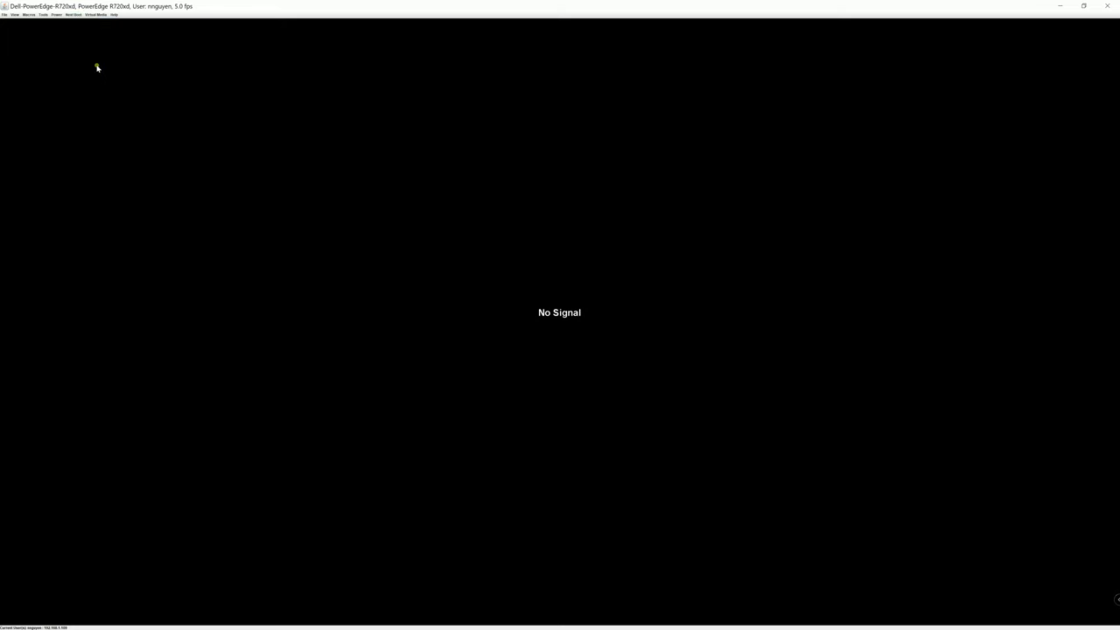
click(548, 337)
click(56, 15)
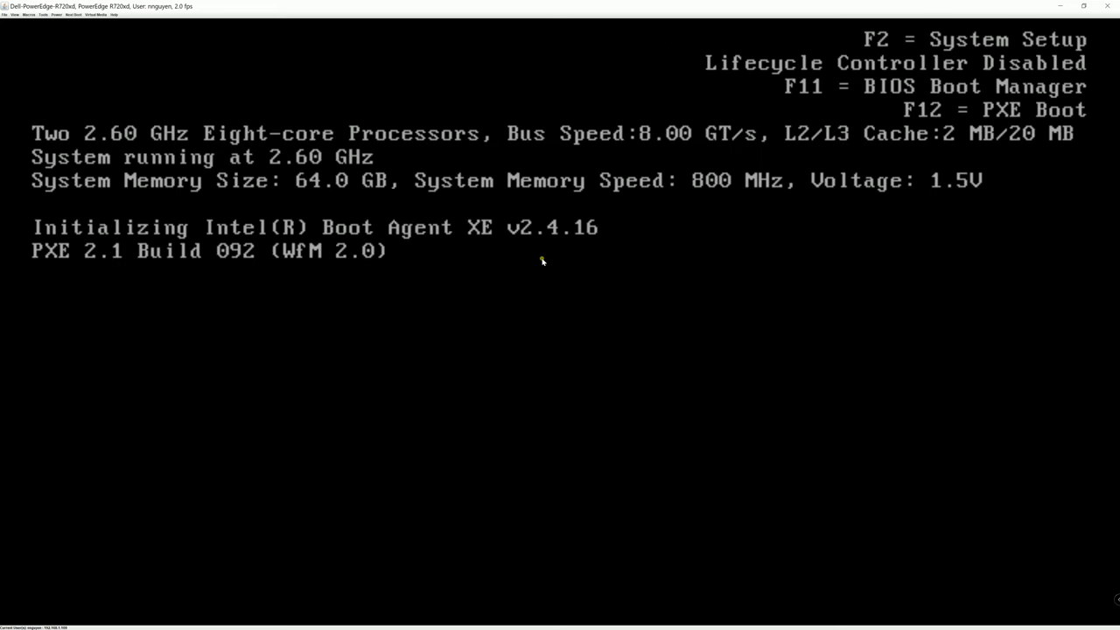
Enter the BIOS Boot Manager with F11 during POST and open the BIOS Boot Menu.
key(F11)
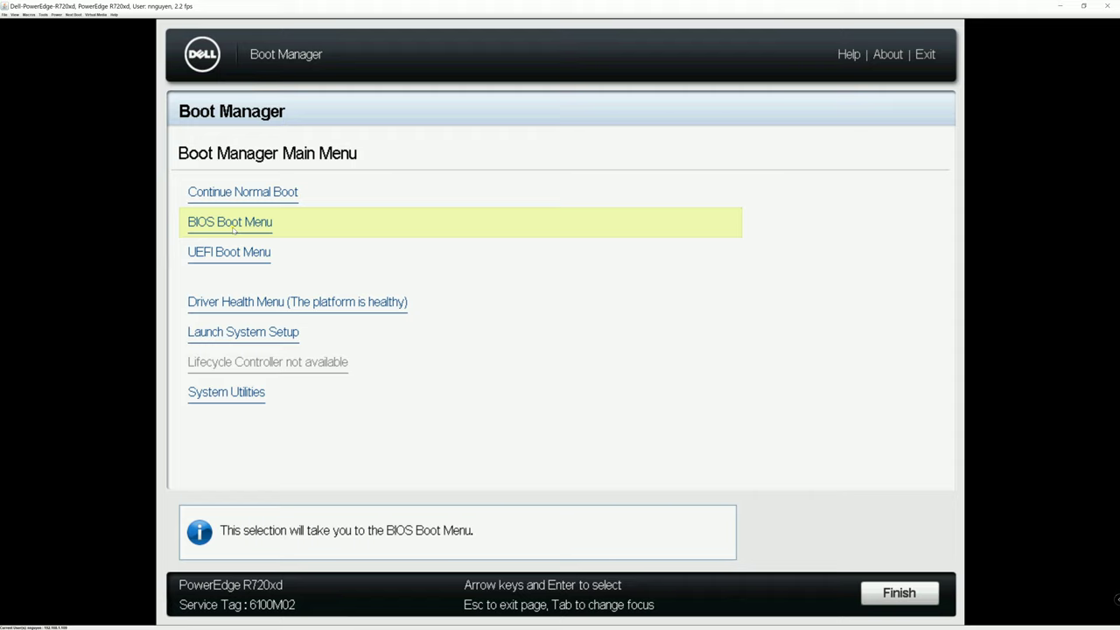
click(234, 228)
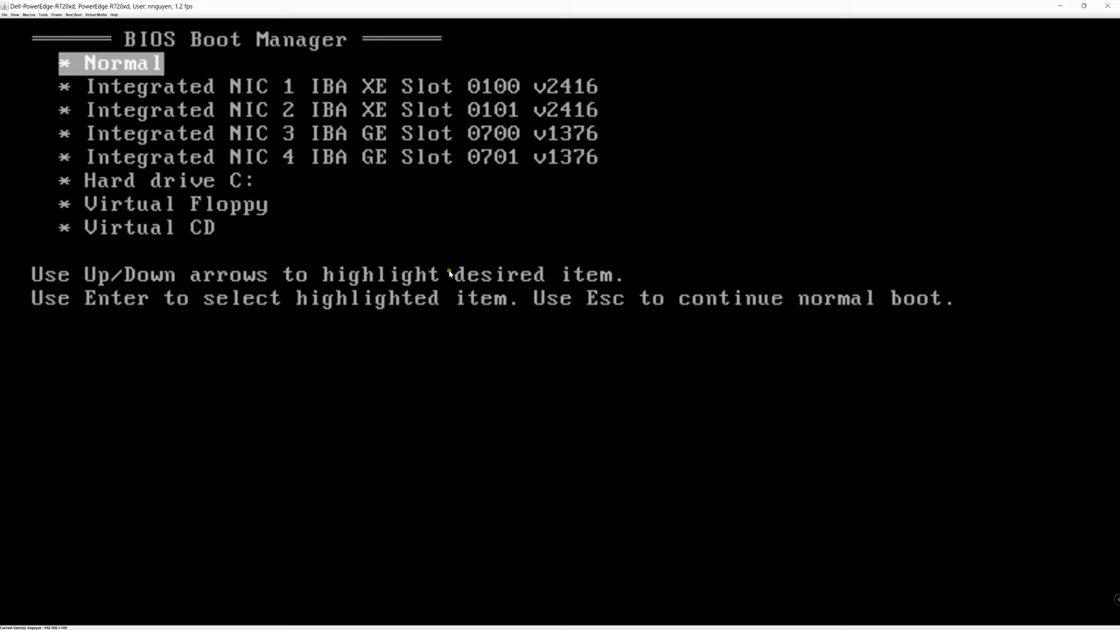
Browse the BIOS boot device list, including the hard-drive submenu, and highlight Virtual CD.
key(Down)
key(Down)
key(Down)
key(Down)
key(Down)
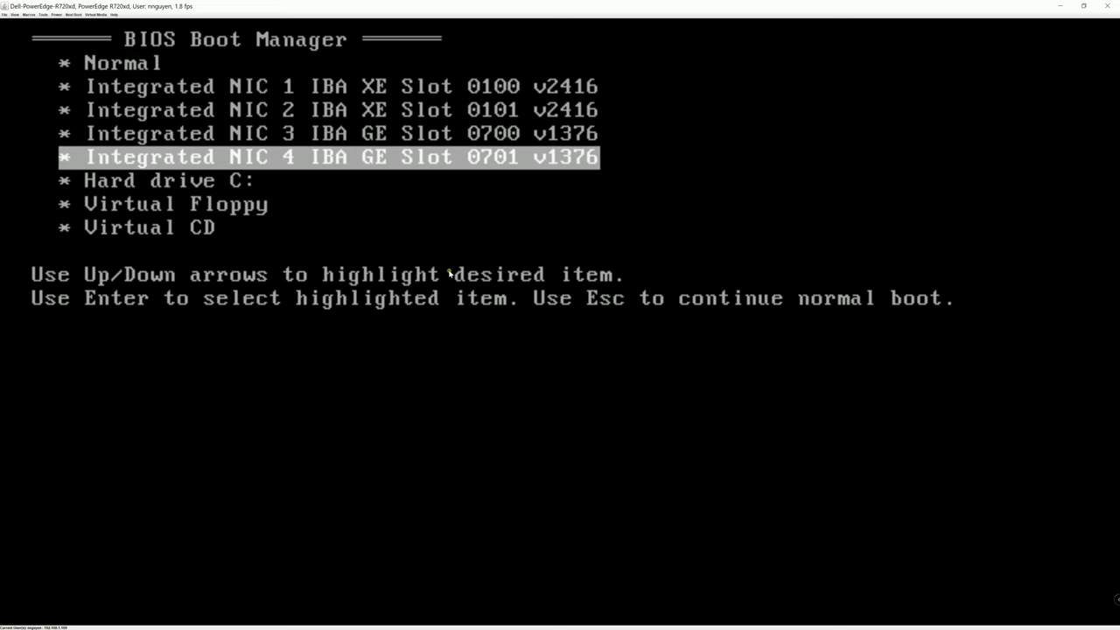
key(Return)
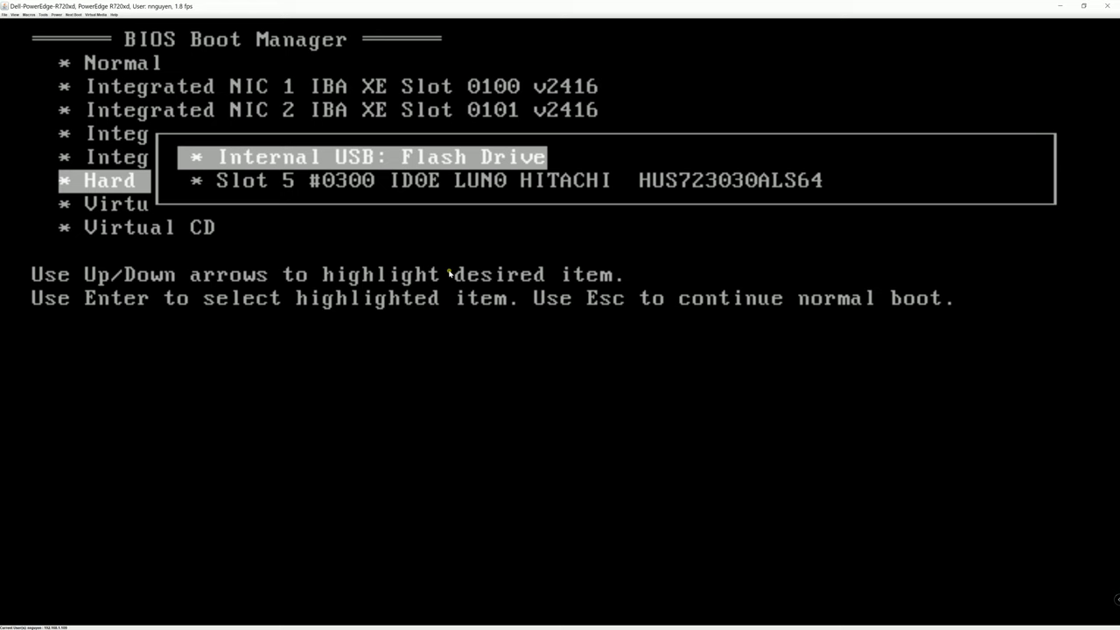
key(Down)
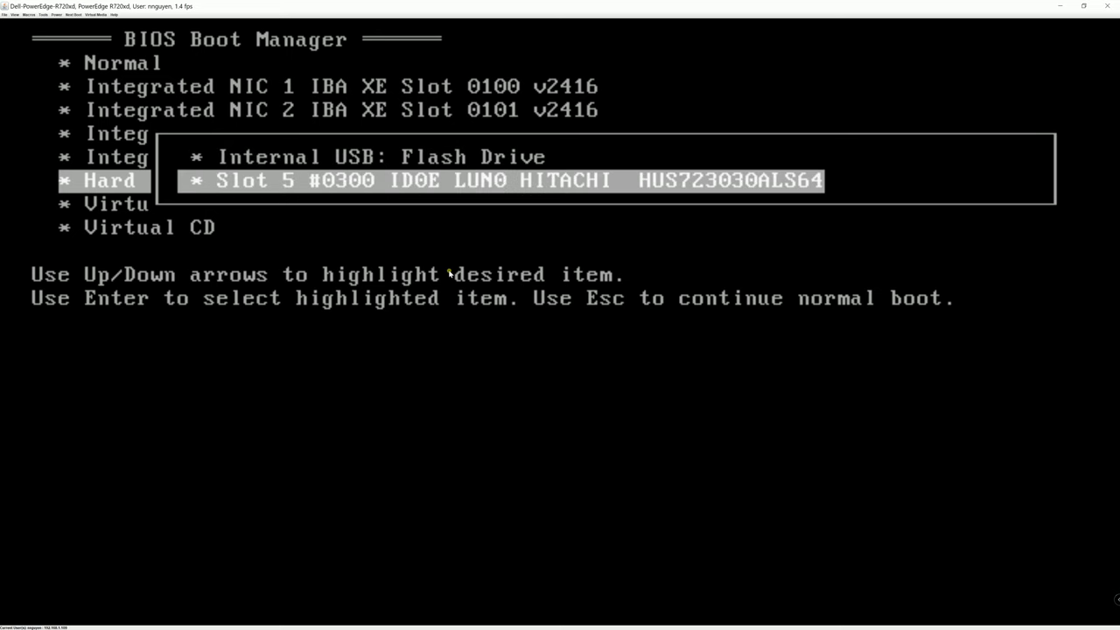
key(Escape)
key(Up)
key(Up)
key(Down)
key(Down)
key(Return)
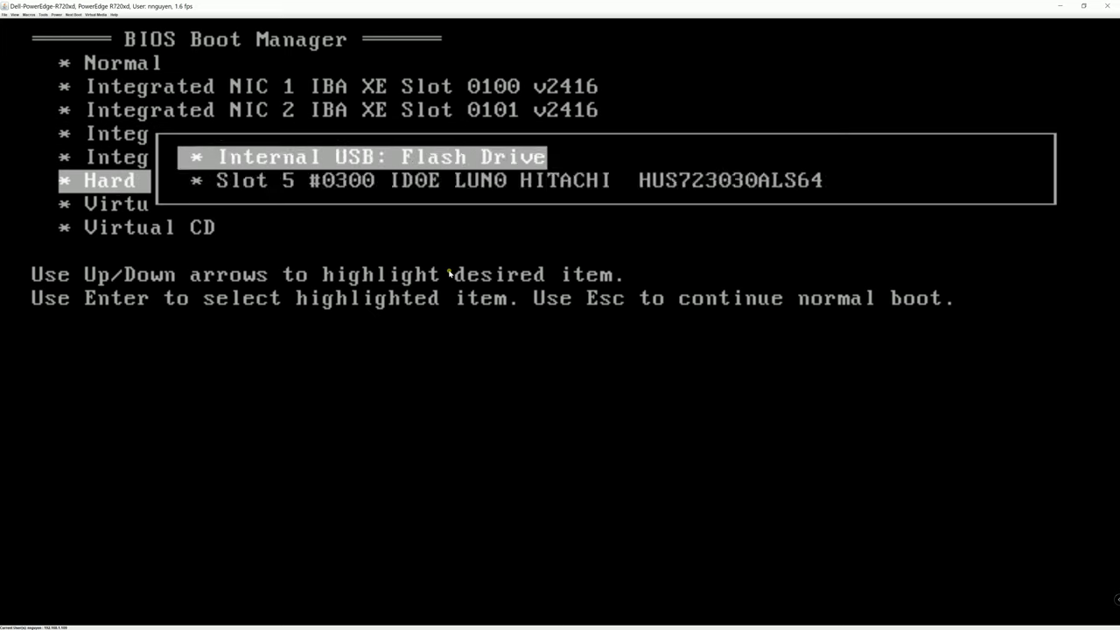
key(Down)
key(Escape)
key(Down)
key(Down)
key(Up)
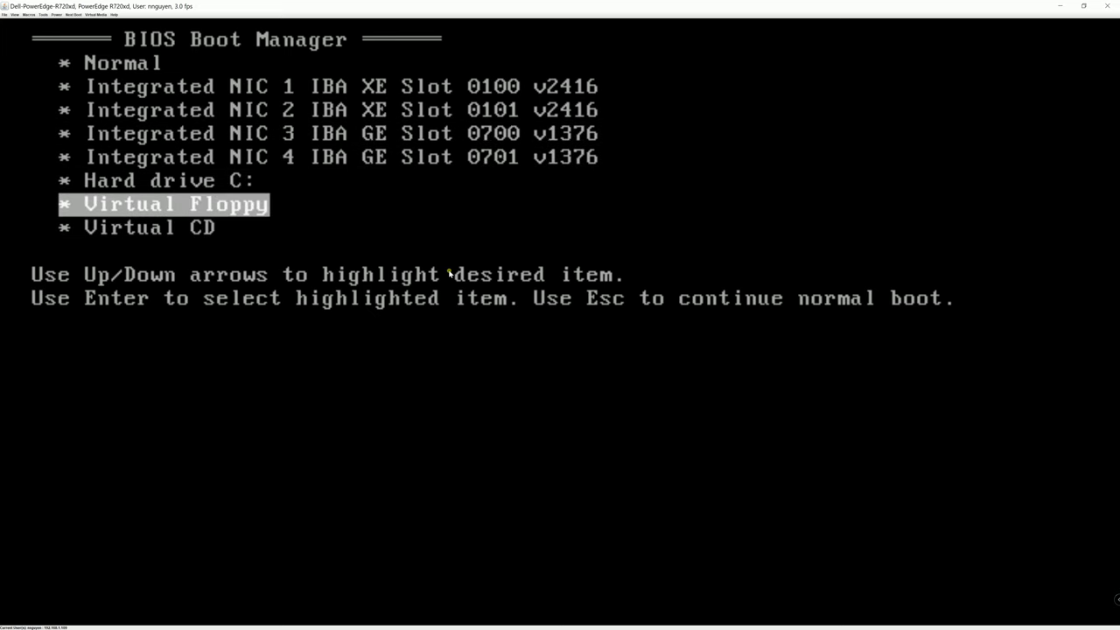
key(Down)
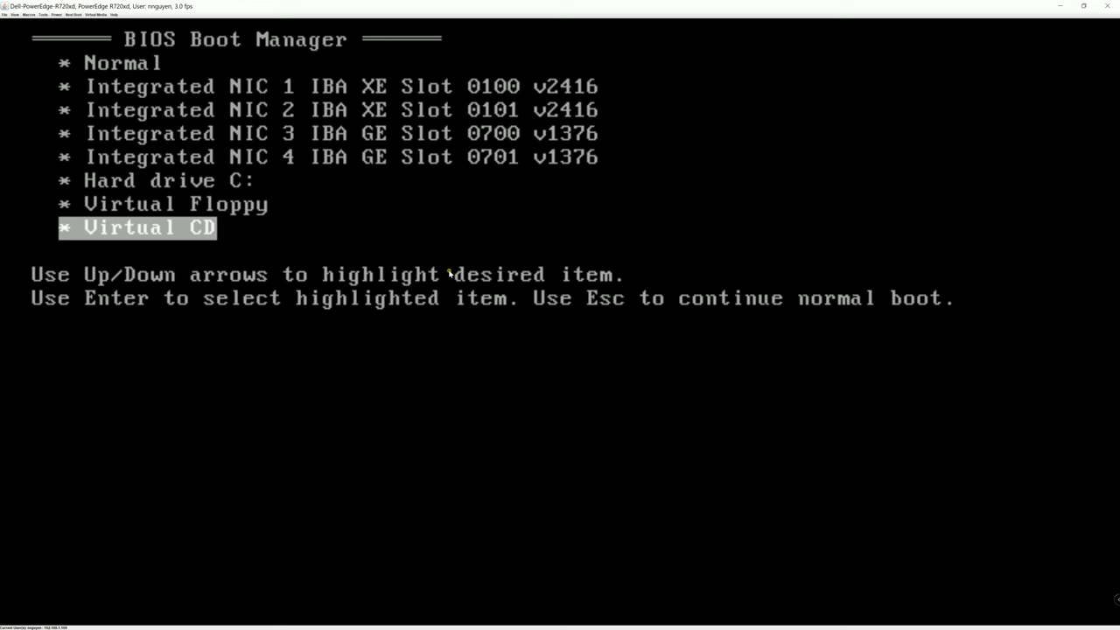
Boot from Virtual CD and let the FreeNAS 11.2 installer load to destination selection.
key(Return)
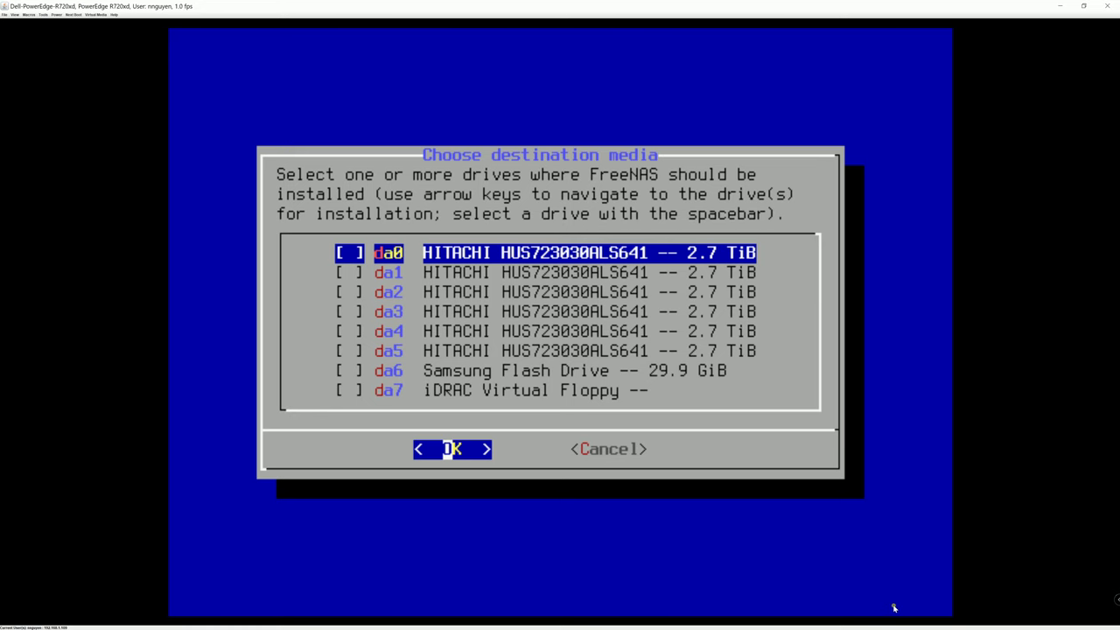
Mark da6, the 29.9 GiB Samsung Flash Drive, as install target and confirm.
key(Down)
key(Down)
key(Down)
key(Down)
key(Down)
key(Down)
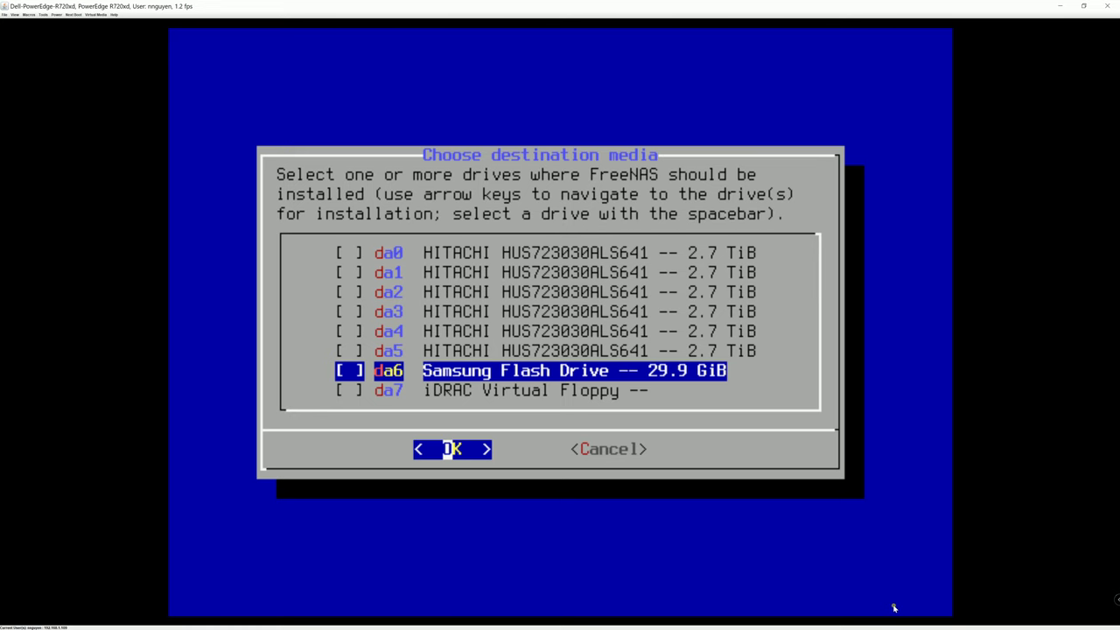
key(space)
key(Return)
key(Return)
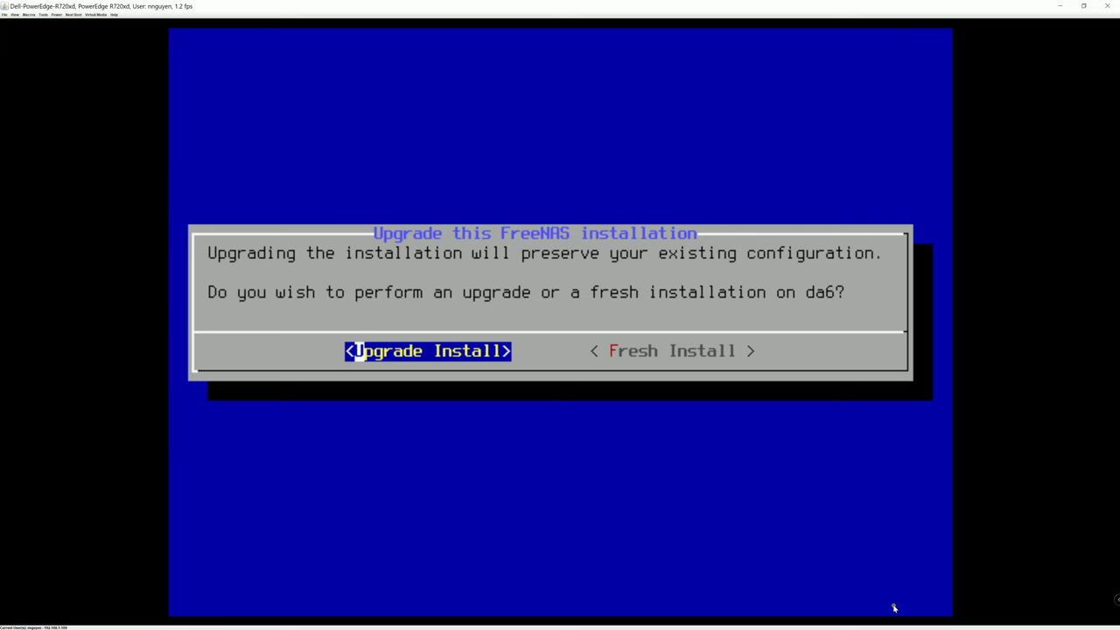
key(Right)
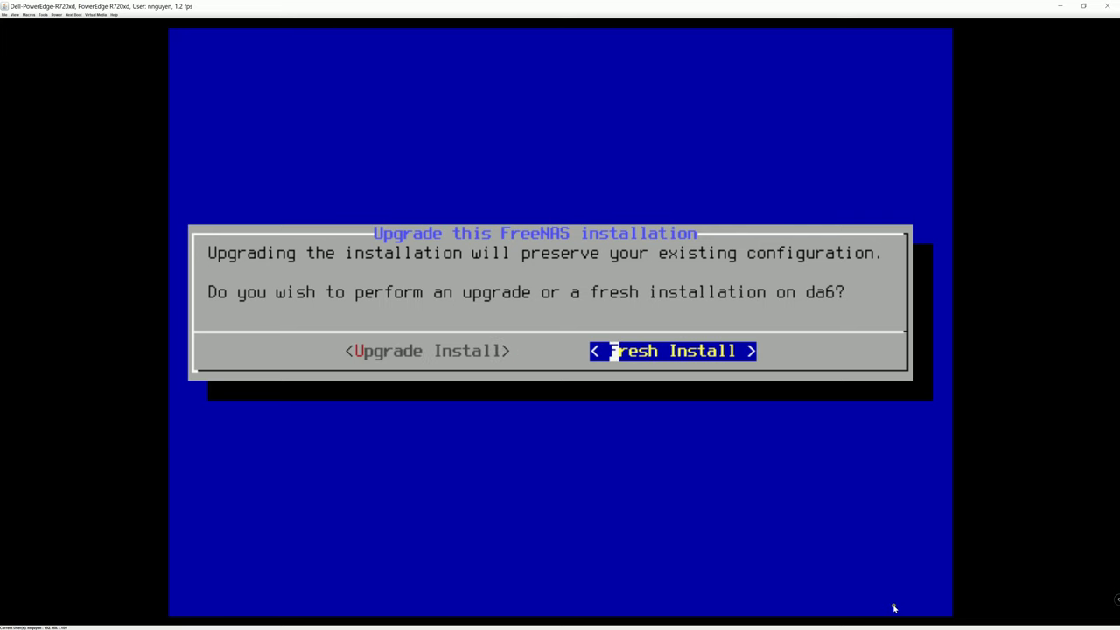
Choose Upgrade Install for the existing FreeNAS on da6, then pick Format the boot device.
key(Left)
key(Return)
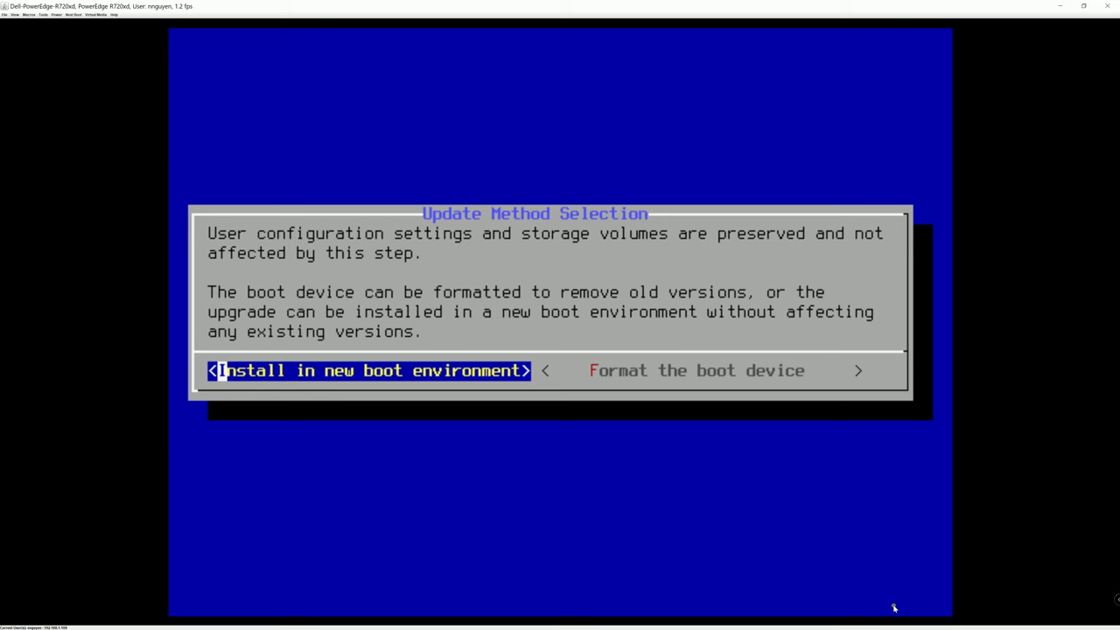
key(Right)
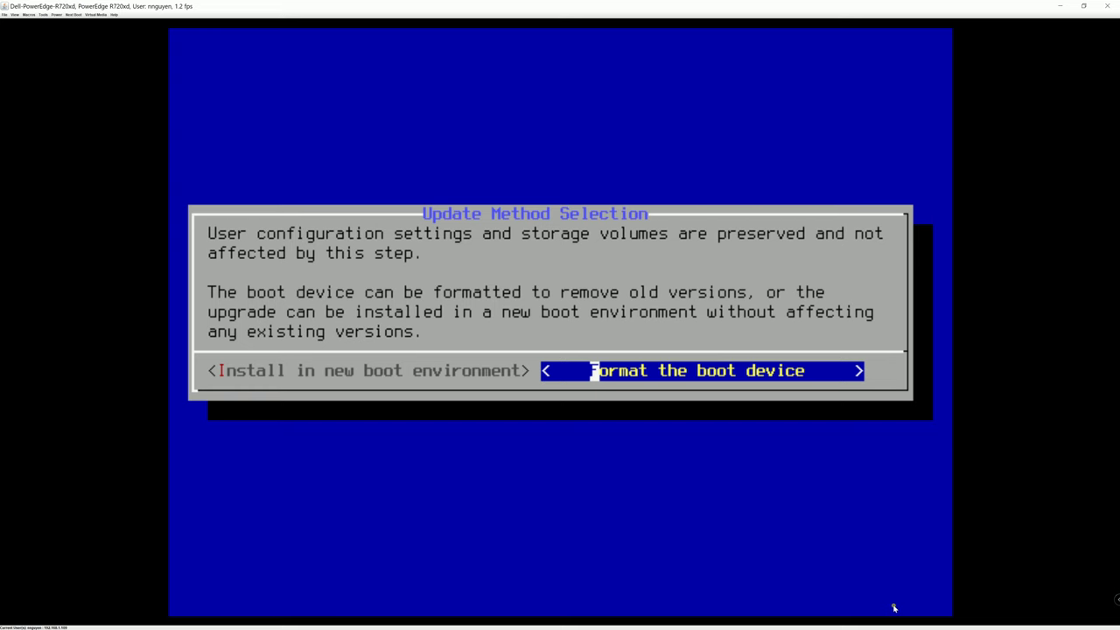
key(Return)
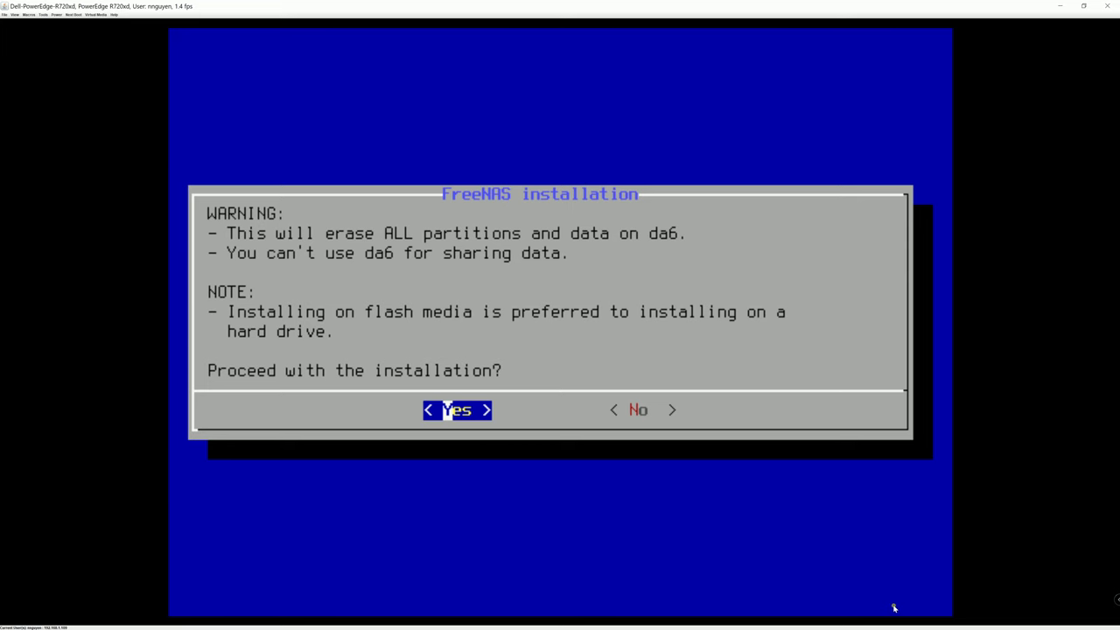
Accept the warning that installing will erase all data on da6.
key(Return)
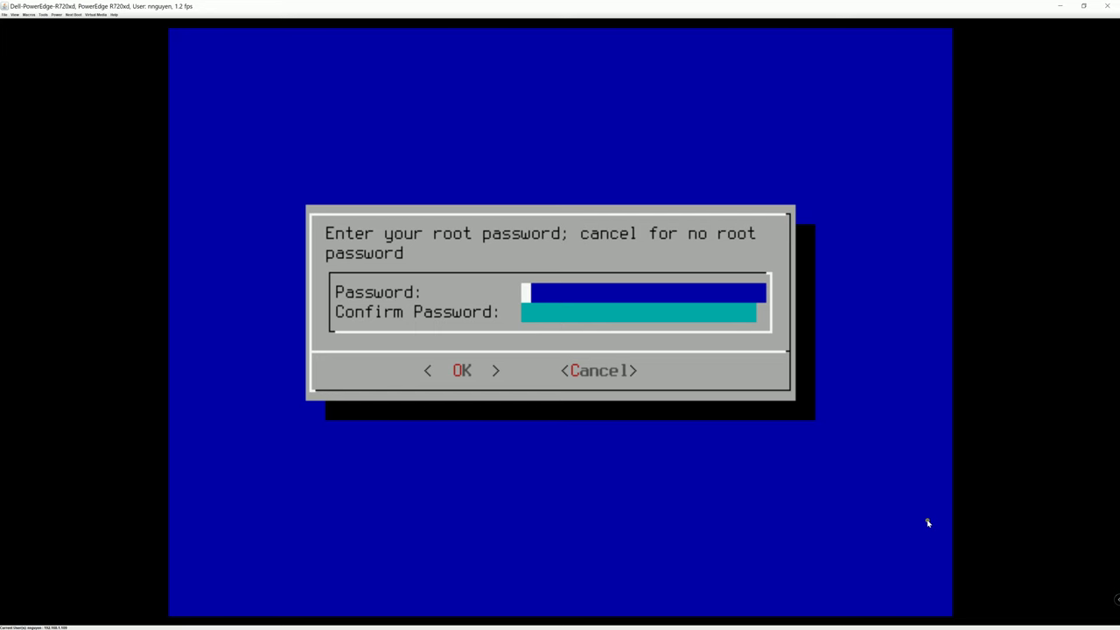
Enter the FreeNAS root password and confirm it in Confirm Password.
text(***********)
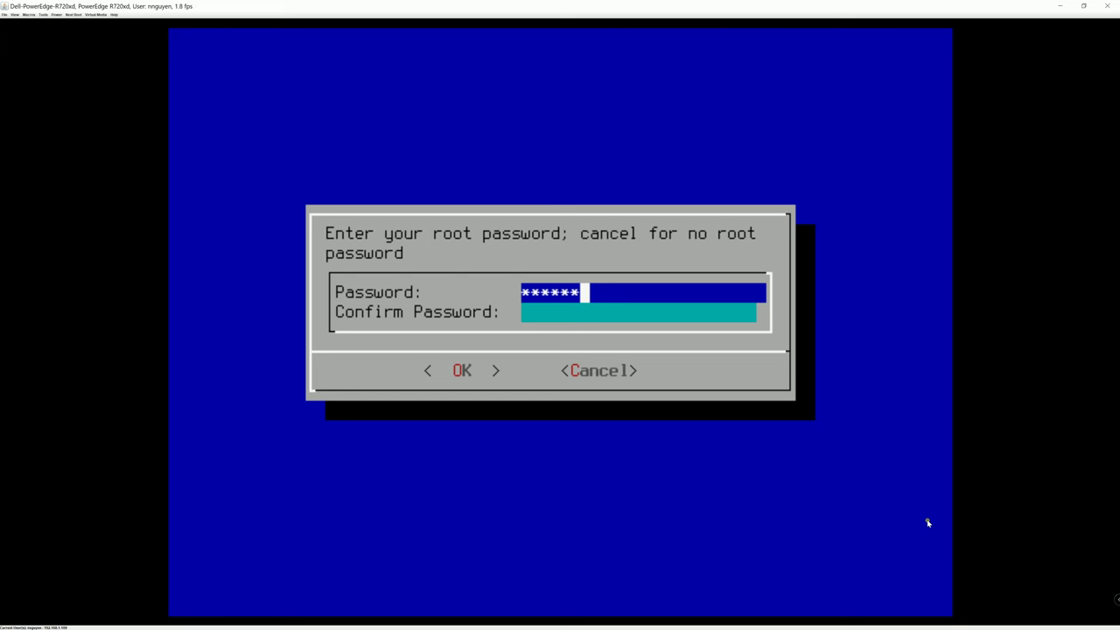
key(Tab)
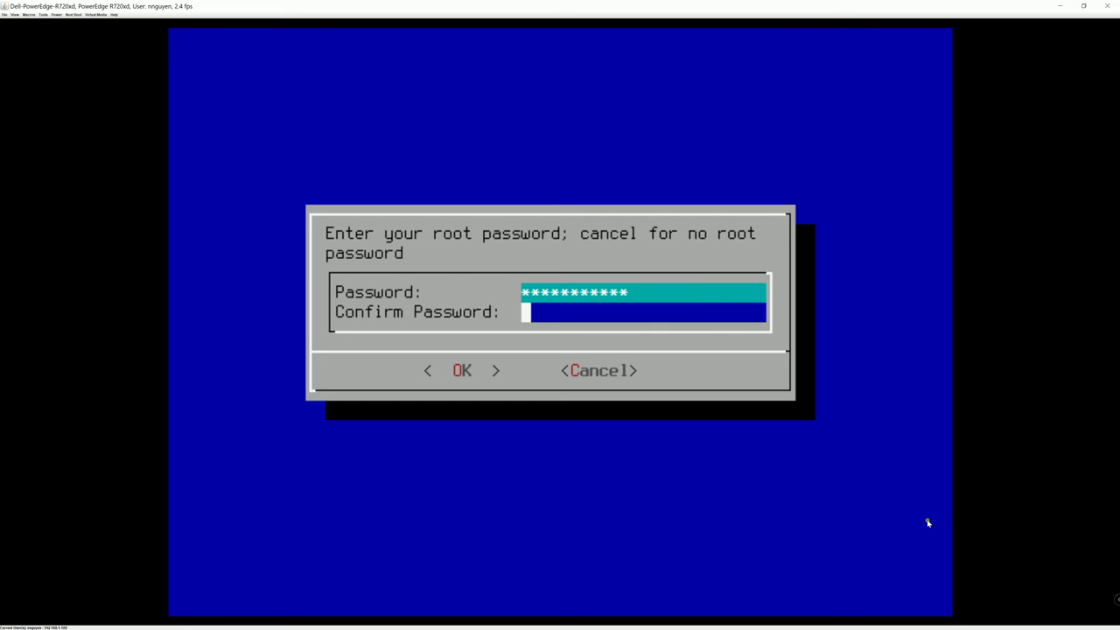
text(***********)
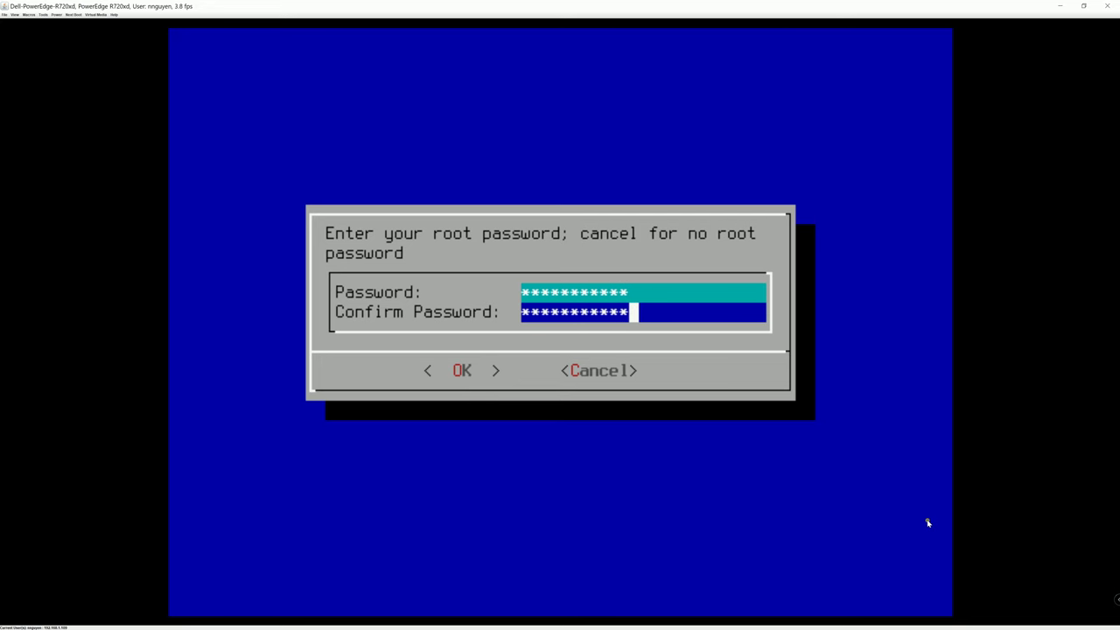
key(Return)
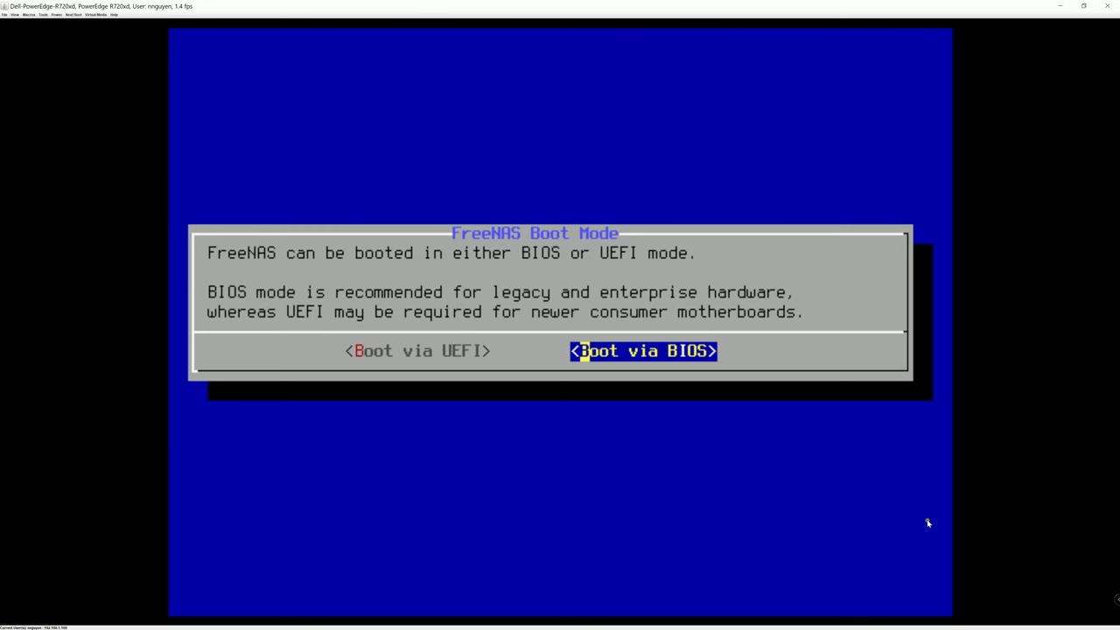
Choose Boot via BIOS and let the FreeNAS installation on da6 finish.
key(Return)
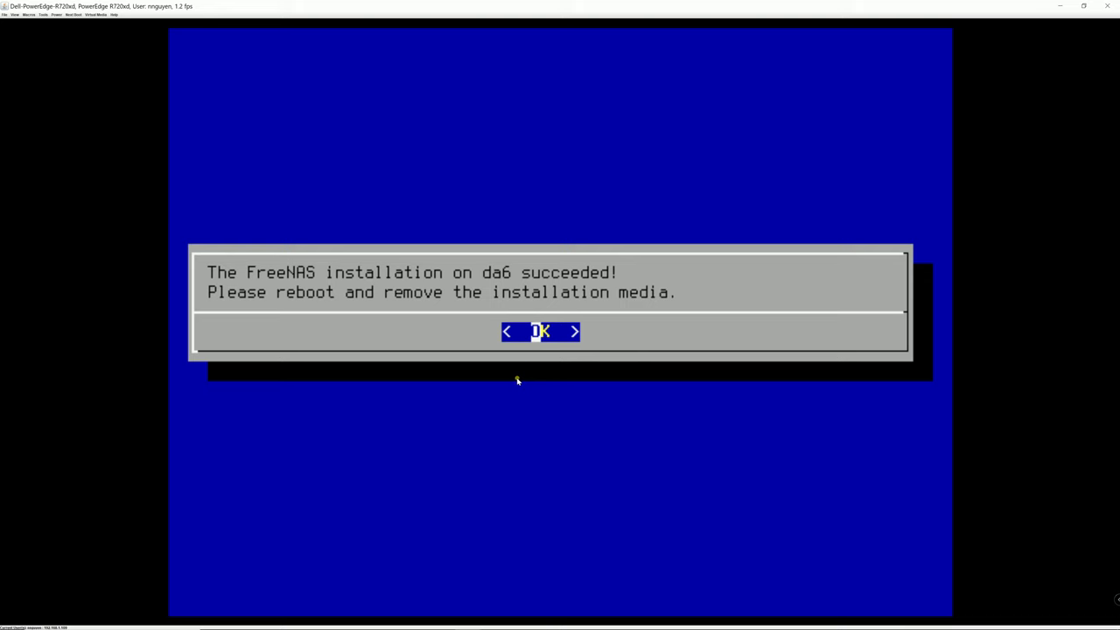
Acknowledge the installation success notice and choose 3 Reboot System in Console Setup.
key(Return)
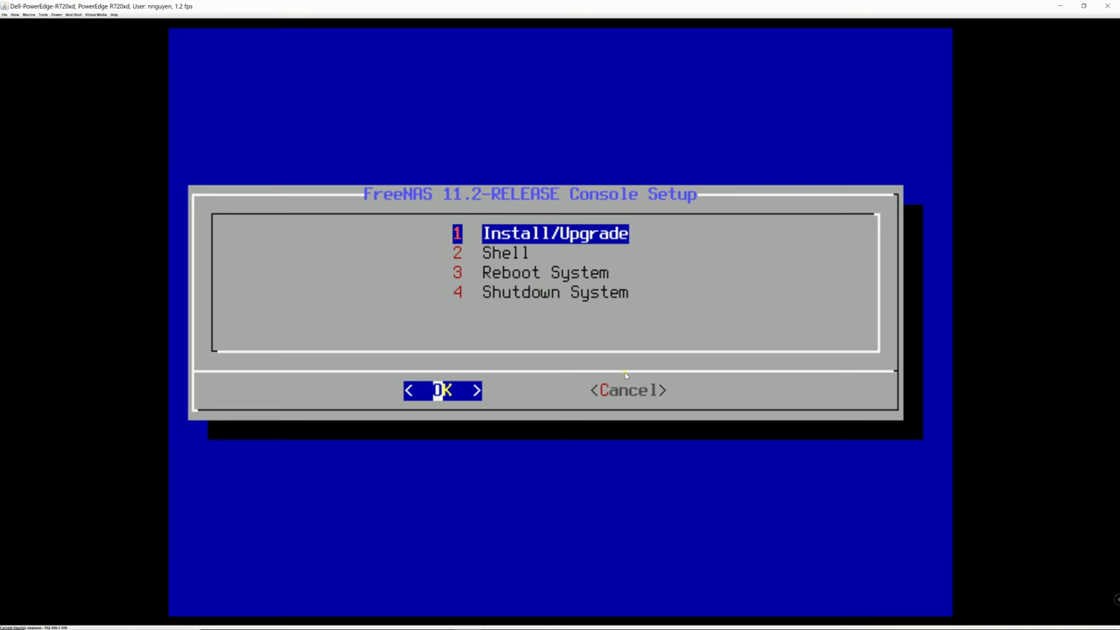
key(Down)
key(Down)
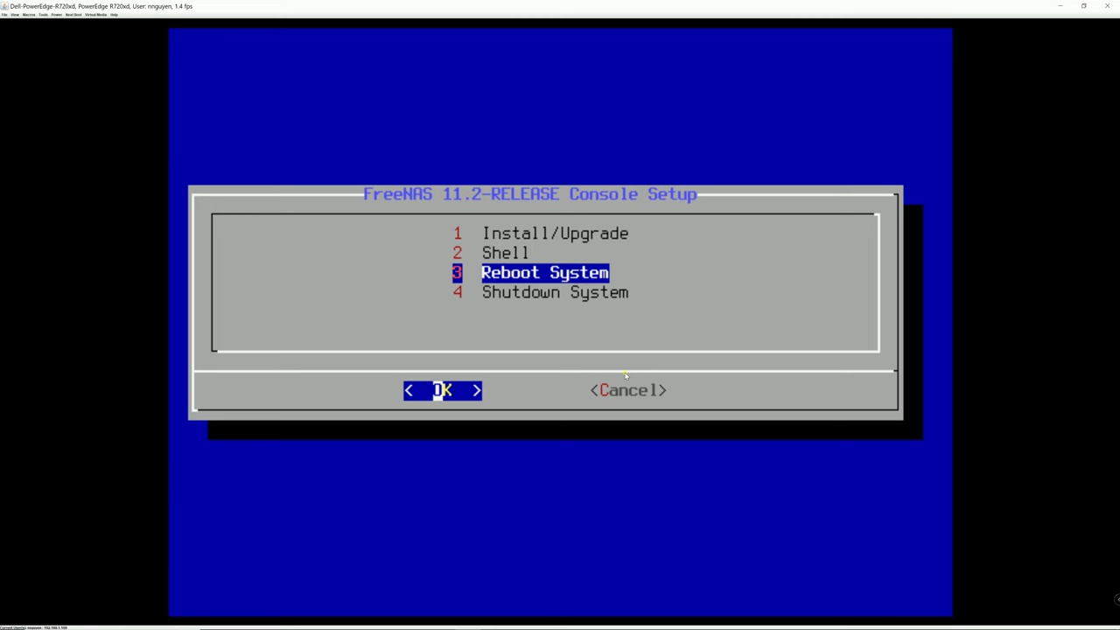
key(Return)
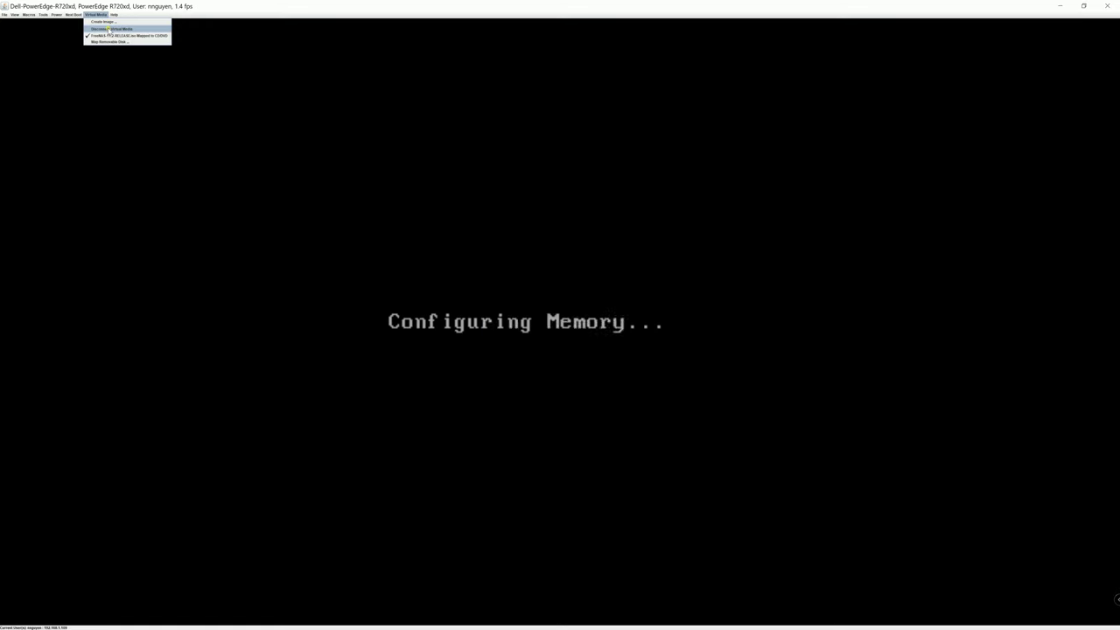
Disconnect Virtual Media and confirm Yes in the Close Virtual Media dialog.
click(109, 29)
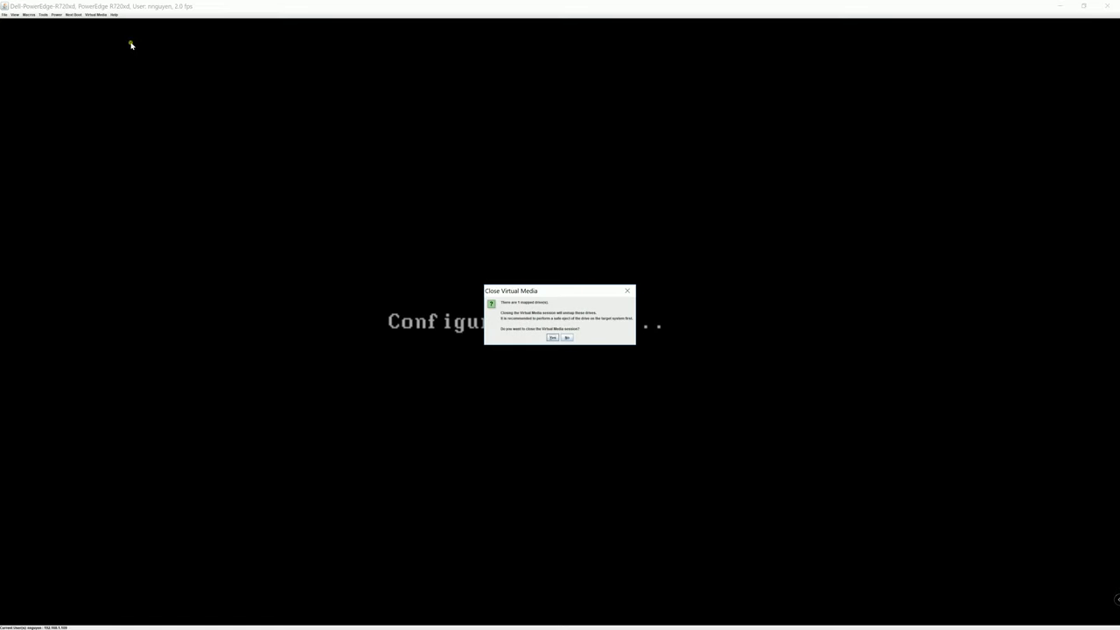
click(553, 337)
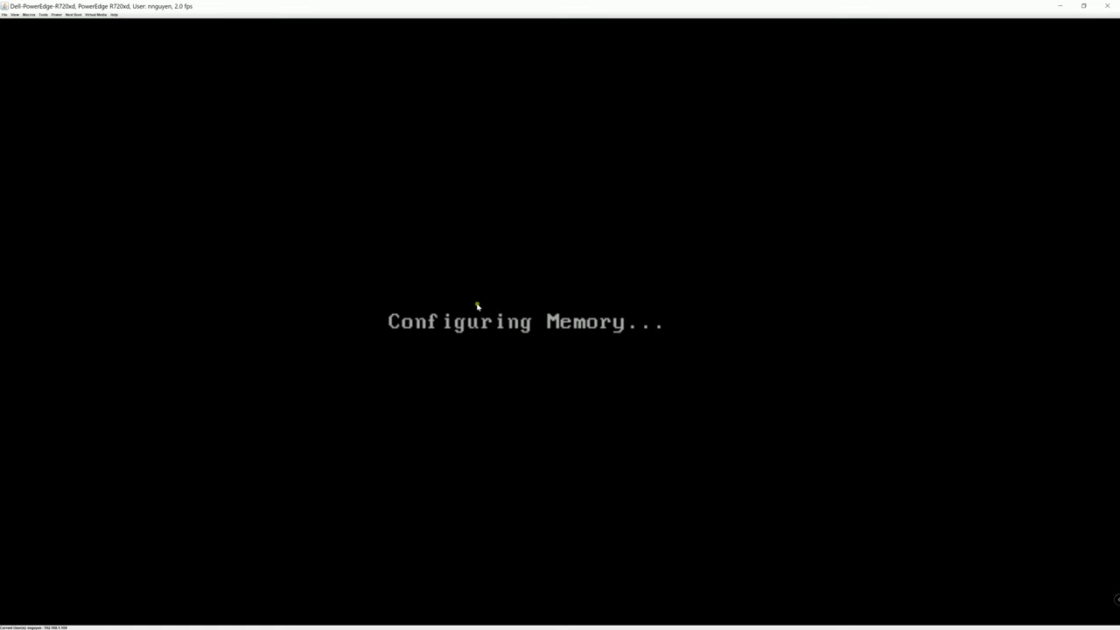